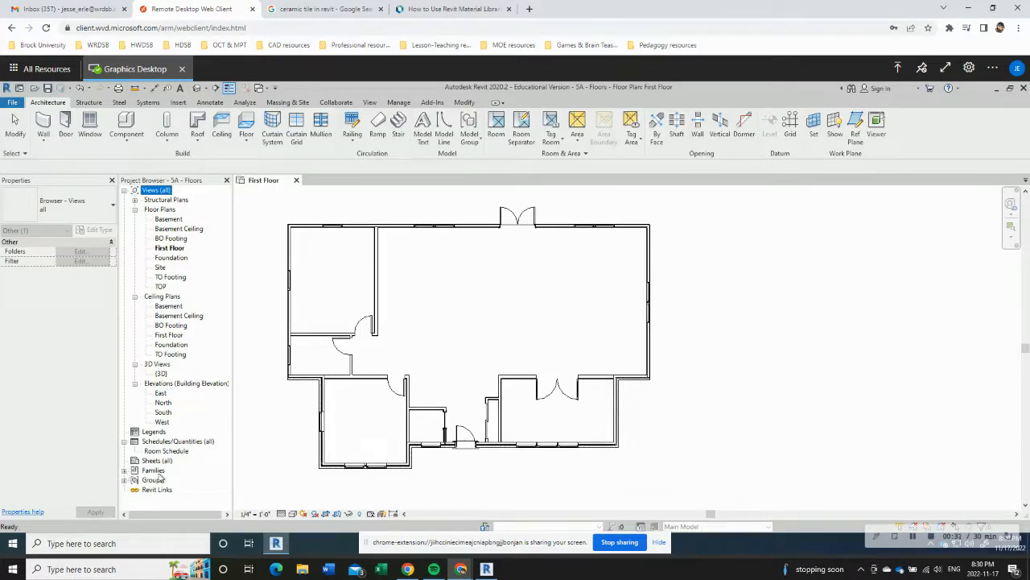
# Step: List the project's floor types under the Floor system family and select the VCT type
pyautogui.click(125, 470)
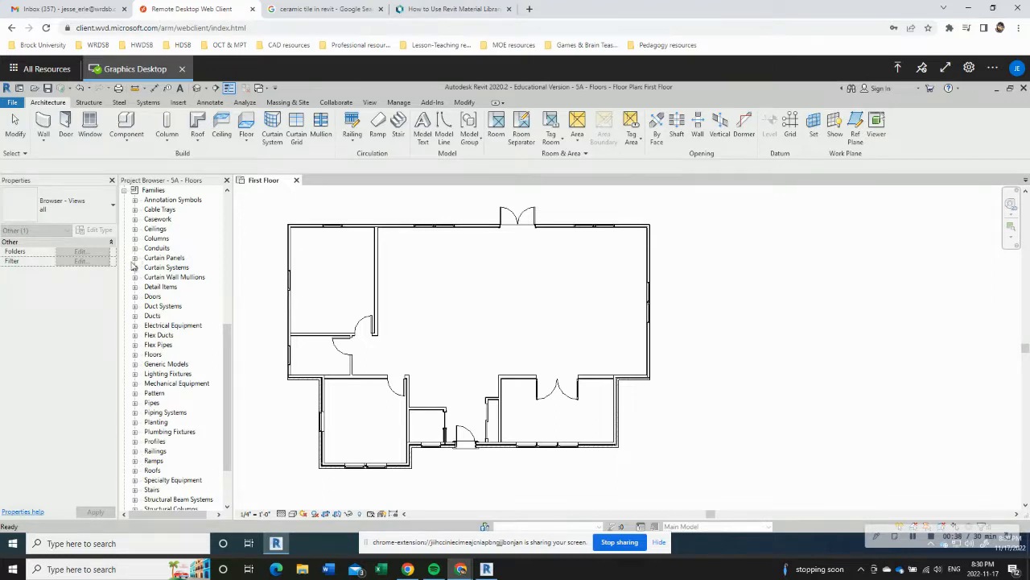
pyautogui.click(135, 355)
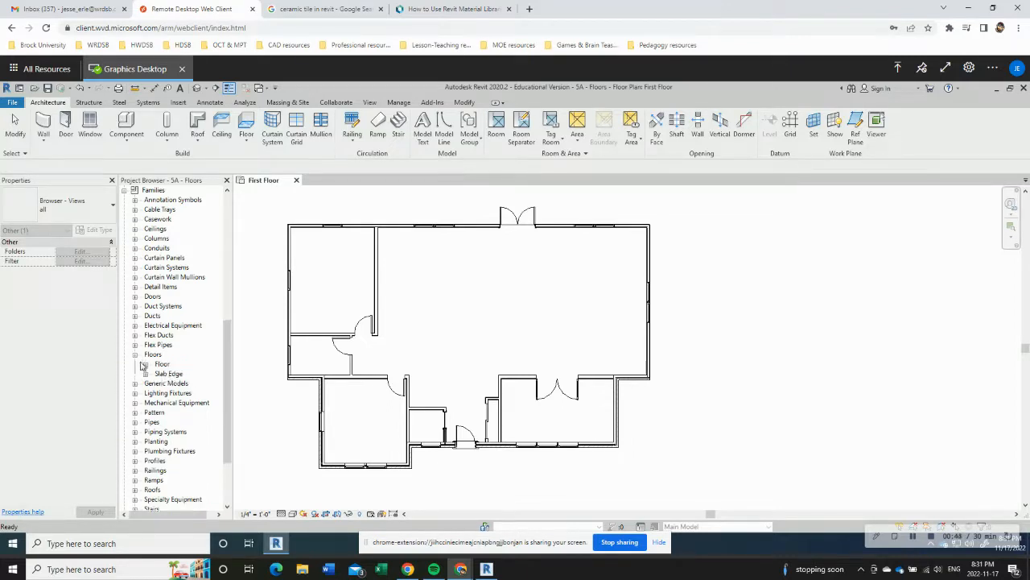
pyautogui.click(146, 365)
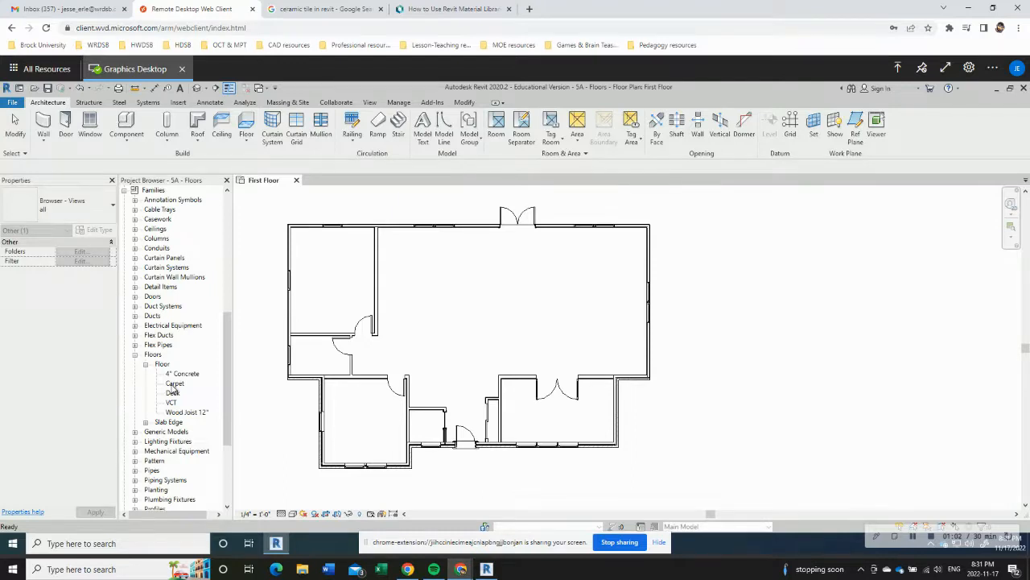
pyautogui.click(172, 387)
pyautogui.click(173, 393)
pyautogui.click(171, 403)
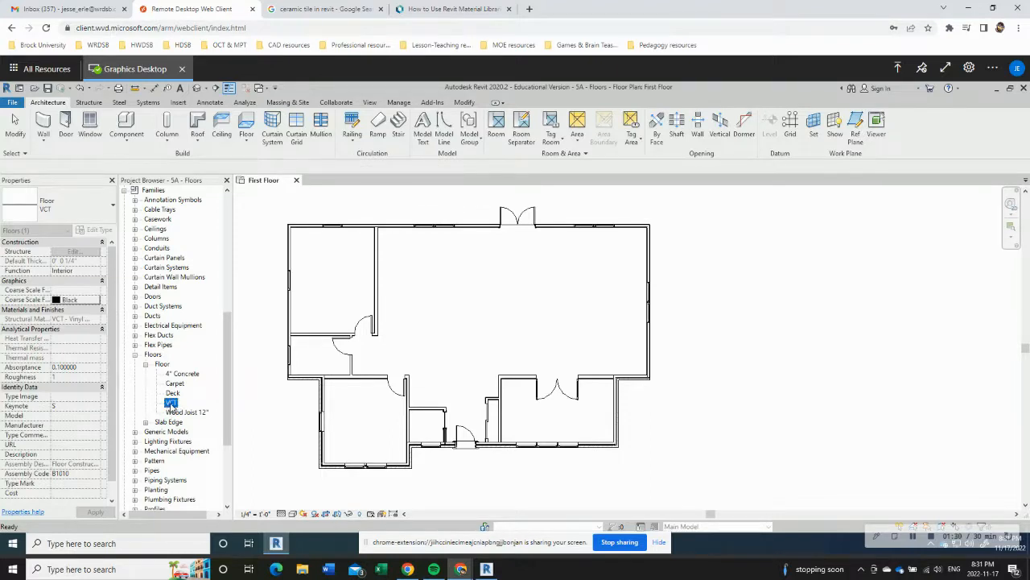
# Step: Duplicate the VCT floor type and name the copy Hardwood
pyautogui.doubleClick(171, 404)
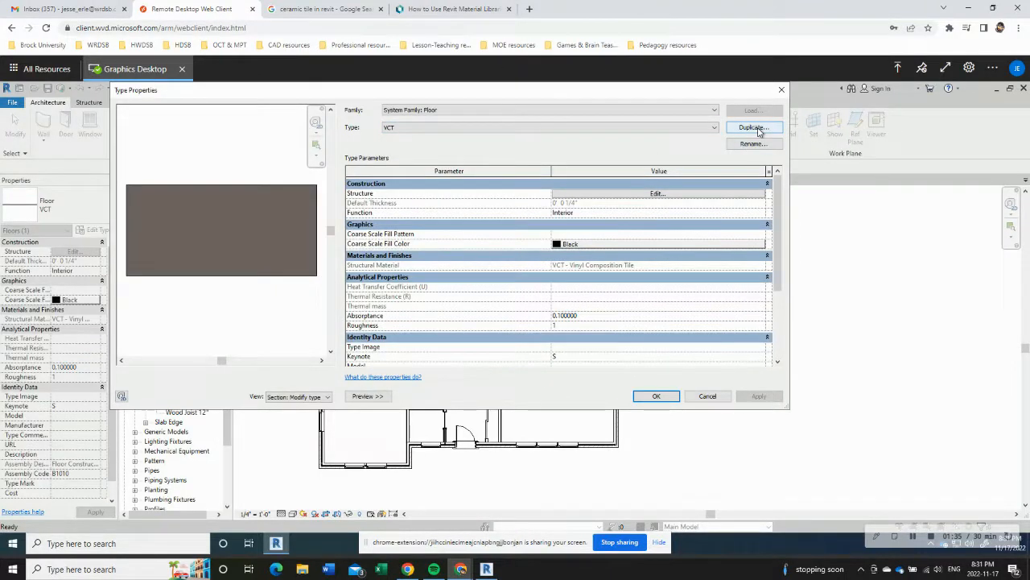
pyautogui.click(756, 128)
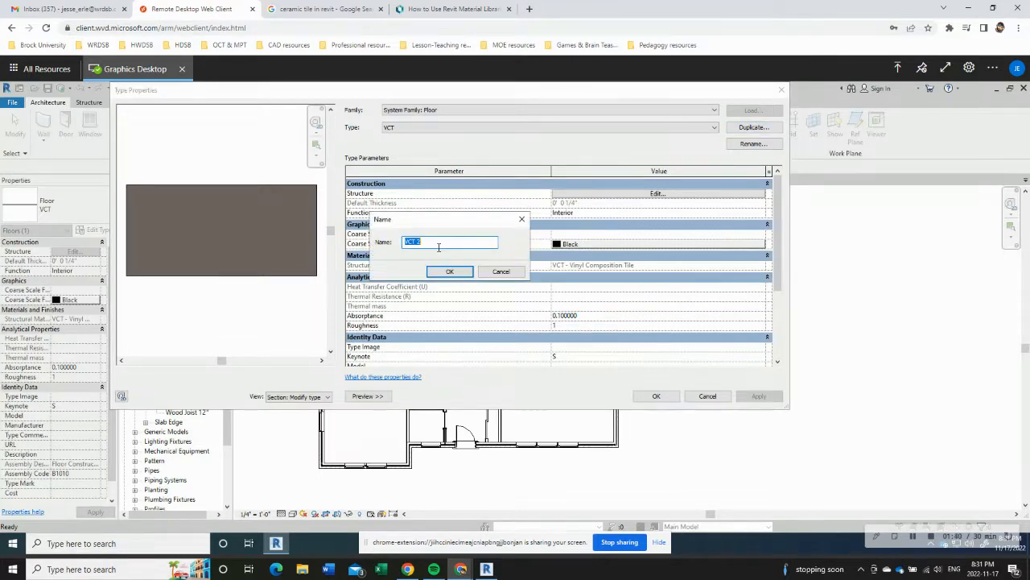
pyautogui.click(438, 246)
pyautogui.press('BackSpace')
pyautogui.press('BackSpace')
pyautogui.press('BackSpace')
pyautogui.write('Hardwood')
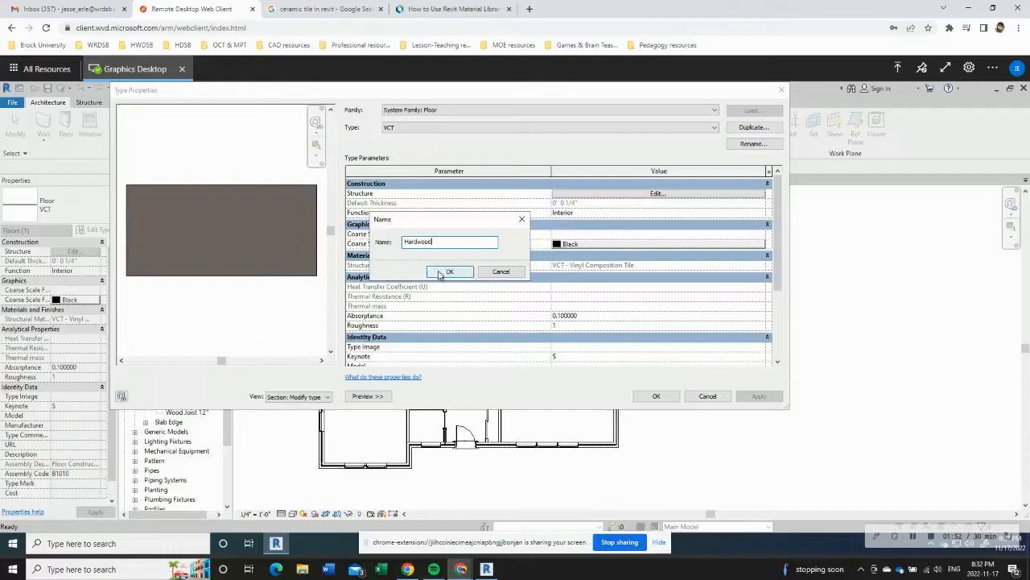
pyautogui.click(450, 271)
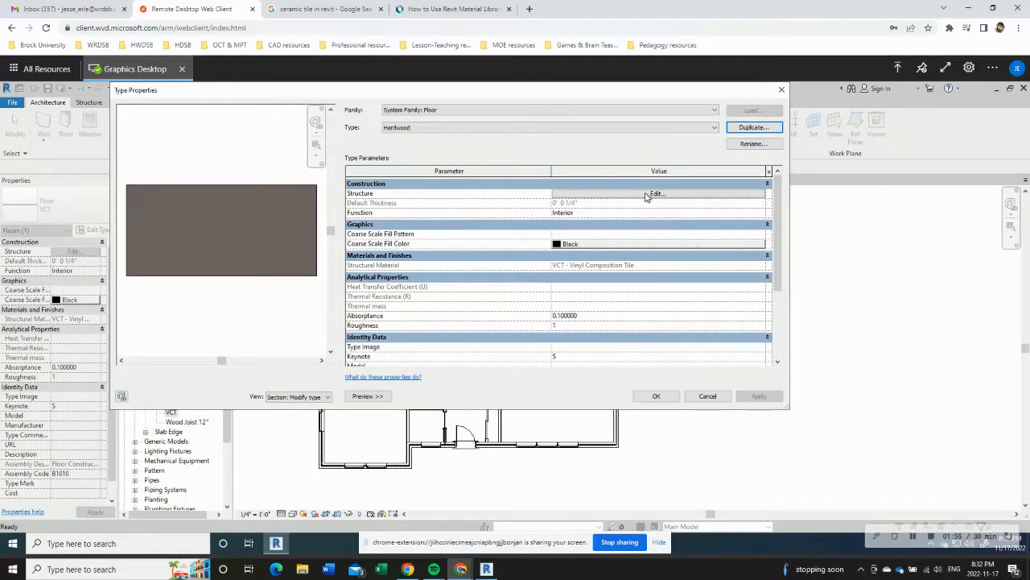
# Step: Edit the Hardwood floor's structure and choose Wood - Flooring as the structure layer's material
pyautogui.click(655, 193)
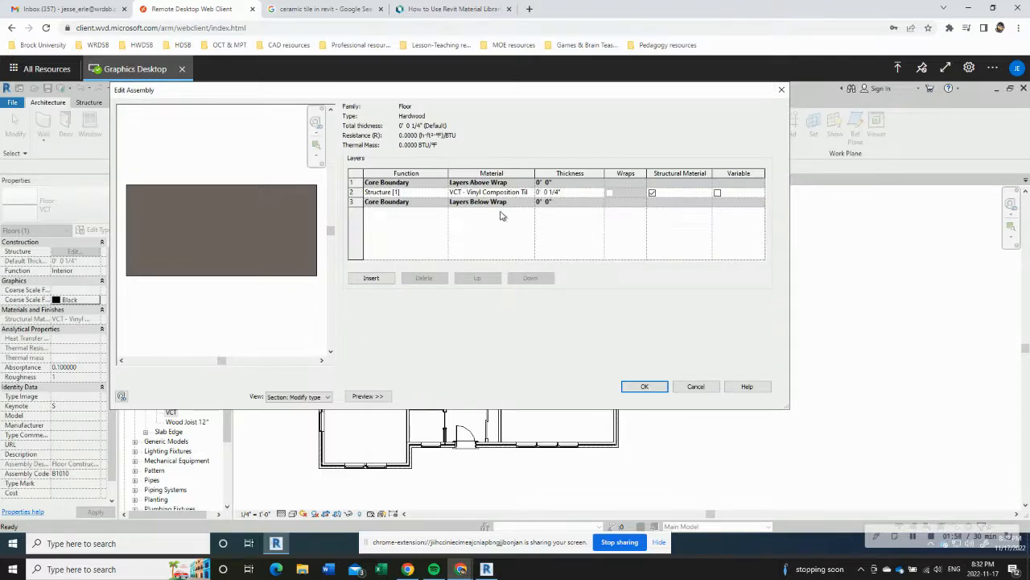
pyautogui.click(509, 193)
pyautogui.click(530, 193)
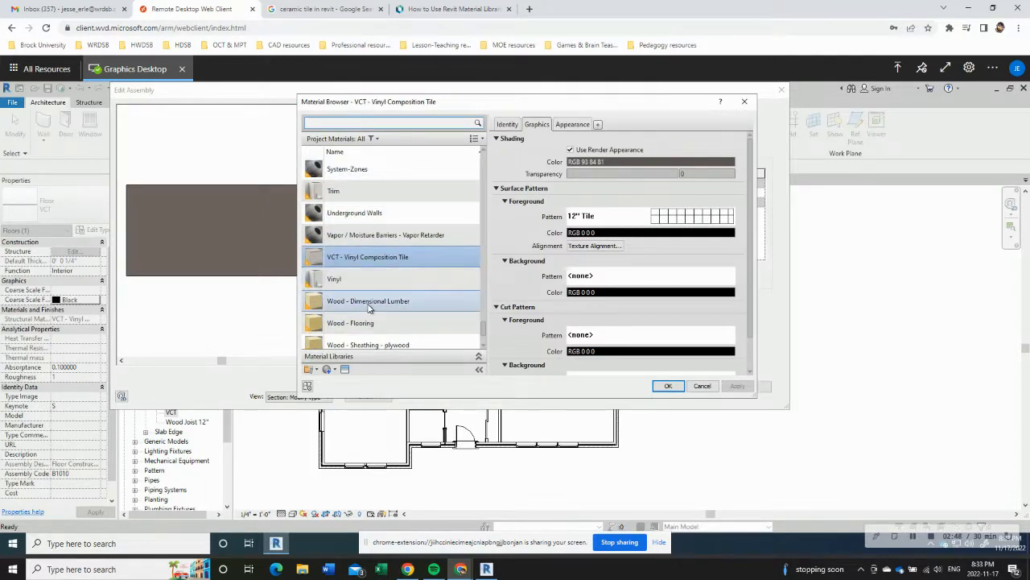
pyautogui.click(359, 324)
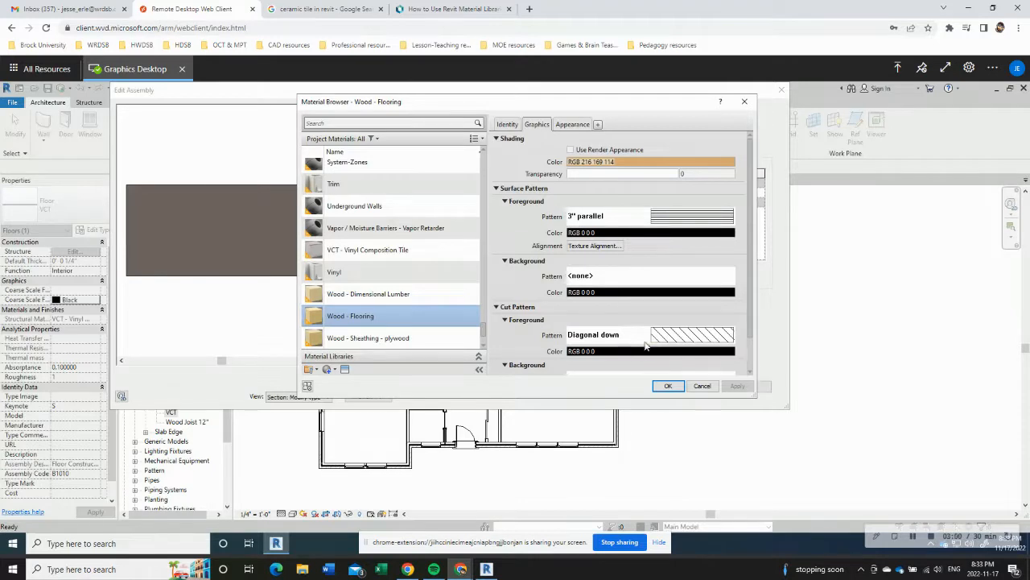
pyautogui.click(607, 335)
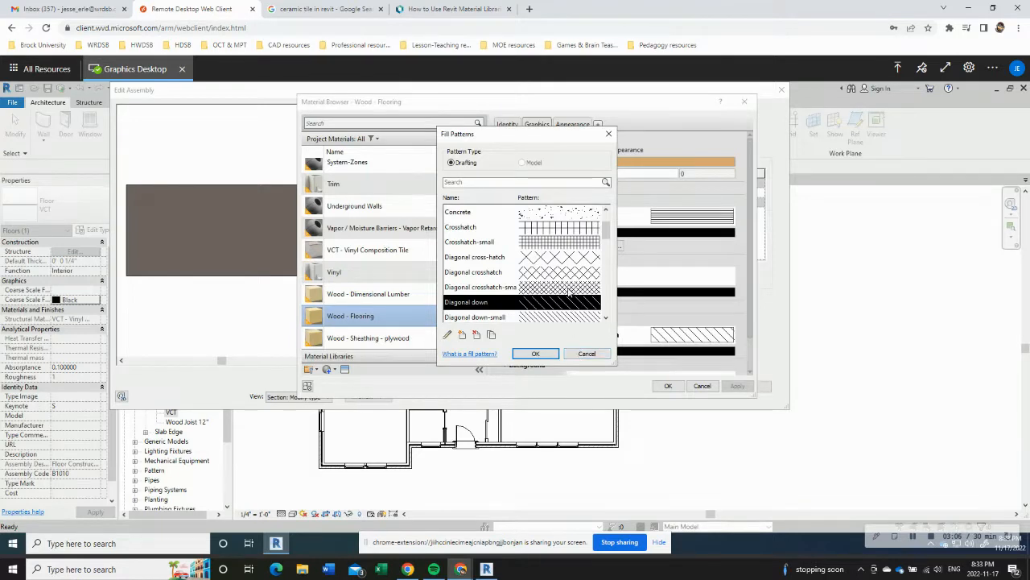
pyautogui.scroll(-4, 572, 296)
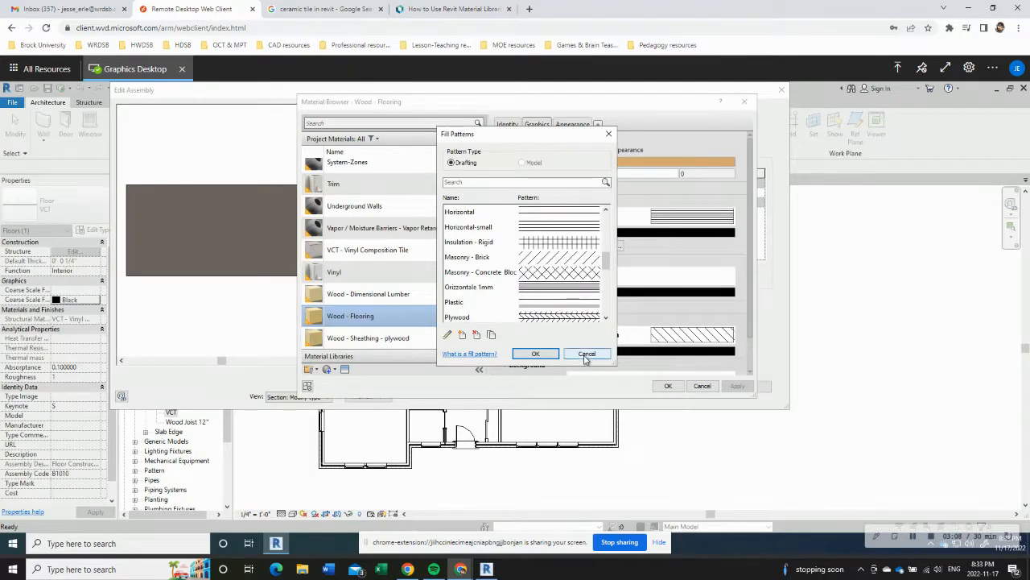
pyautogui.click(586, 354)
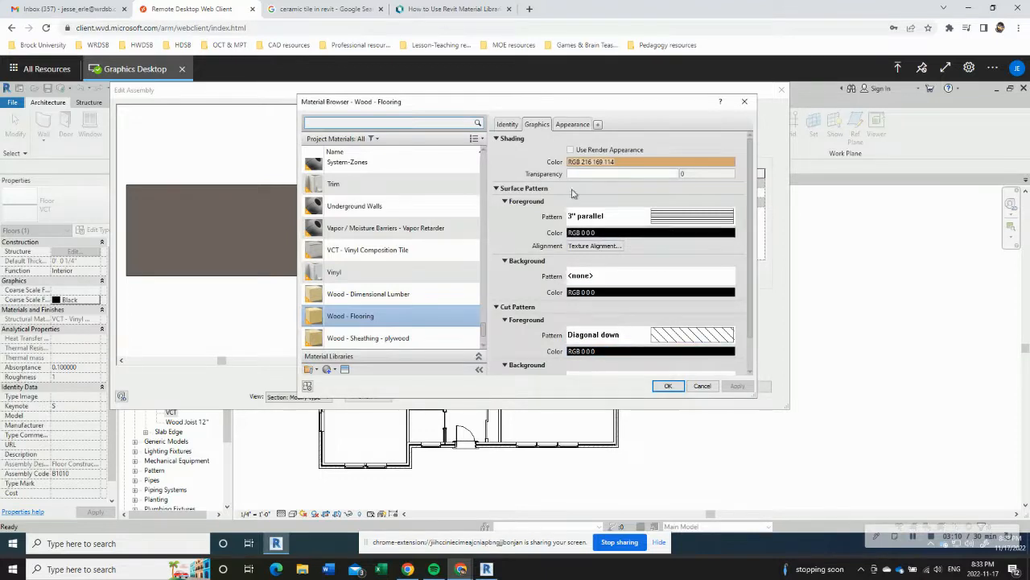
# Step: Set the Wood - Flooring appearance to a Glossy Varnish finish used for Flooring, and accept the Hardwood type's changes
pyautogui.click(566, 129)
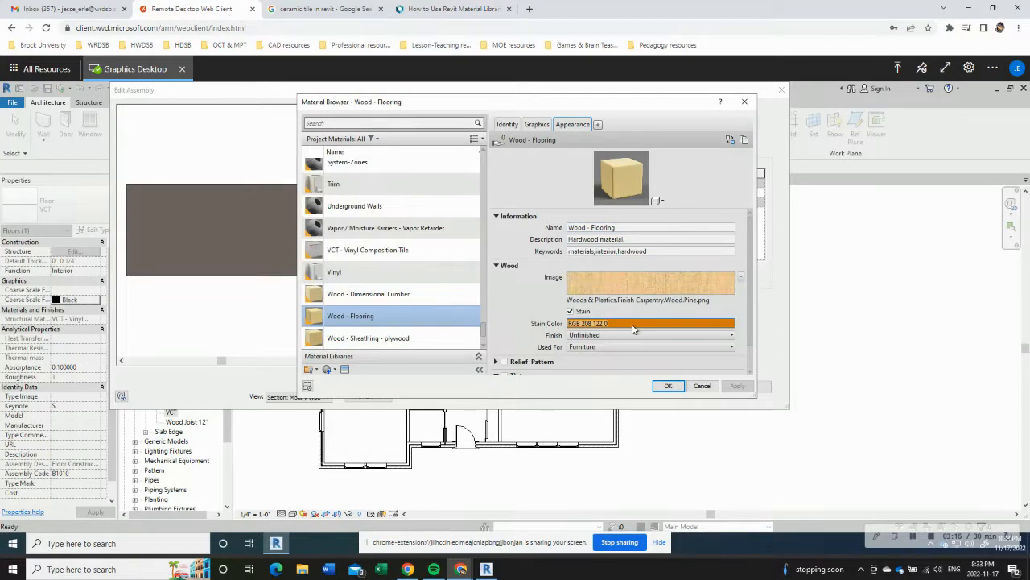
pyautogui.click(633, 323)
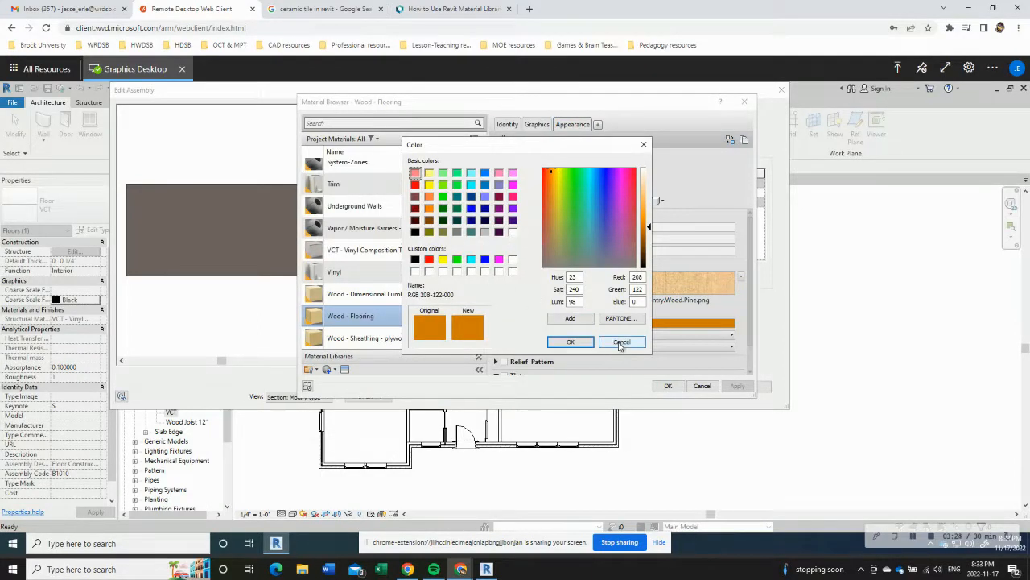
pyautogui.click(620, 343)
pyautogui.click(593, 337)
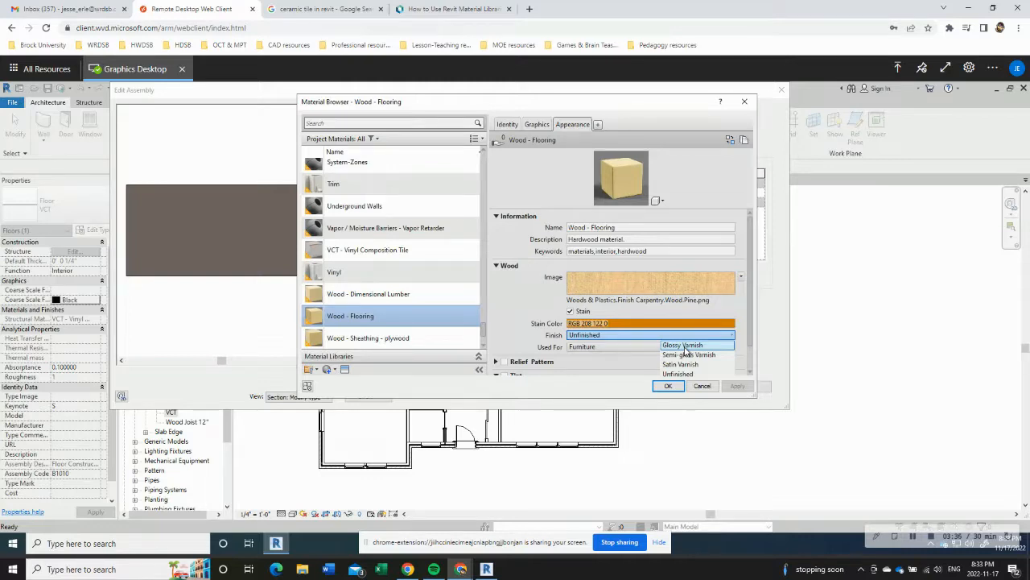
pyautogui.click(683, 346)
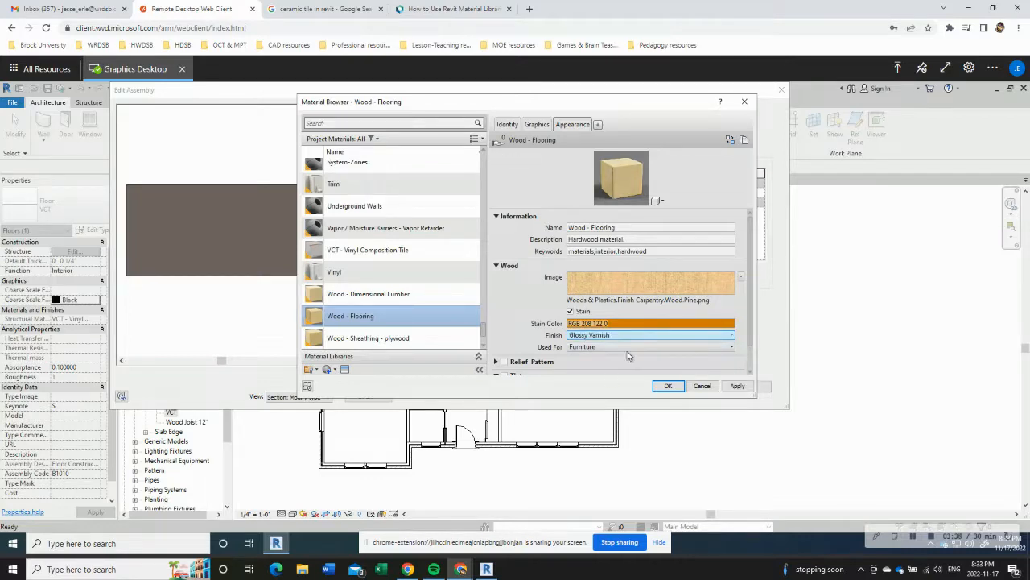
pyautogui.click(633, 347)
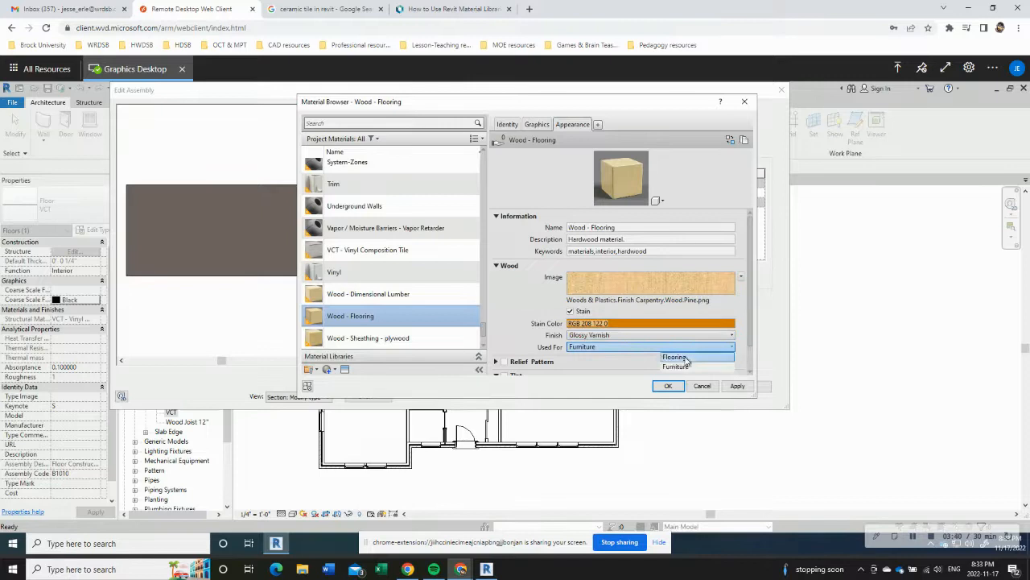
pyautogui.click(677, 357)
pyautogui.click(669, 387)
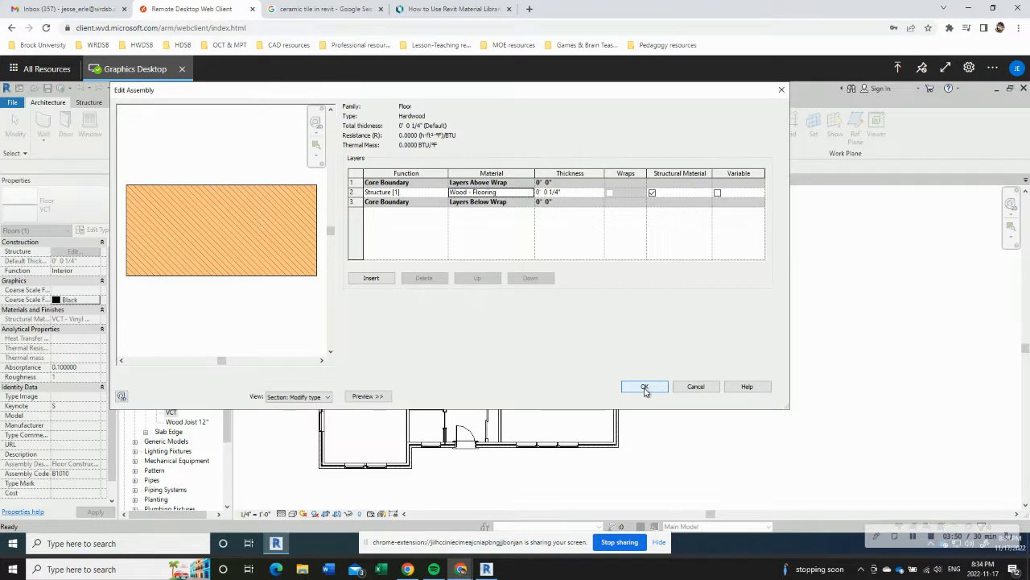
pyautogui.click(645, 388)
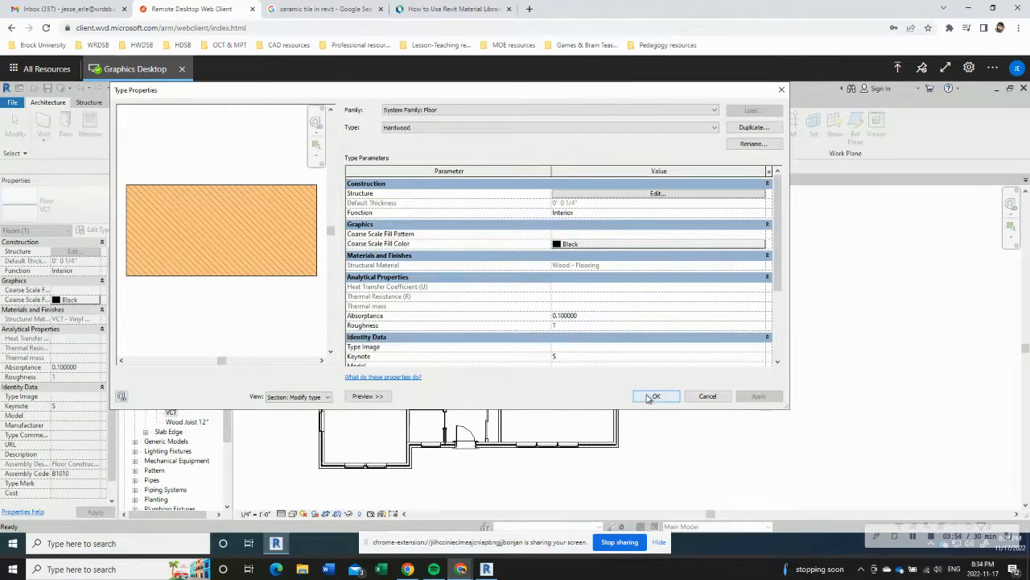
pyautogui.click(653, 397)
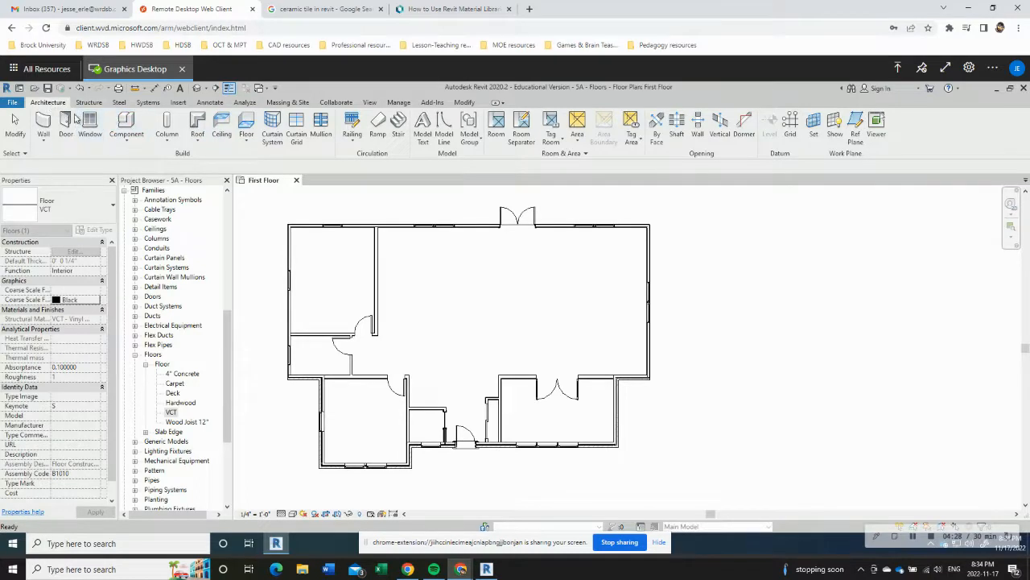
# Step: Start a new floor on the First Floor level using the VCT type
pyautogui.click(247, 124)
pyautogui.click(99, 211)
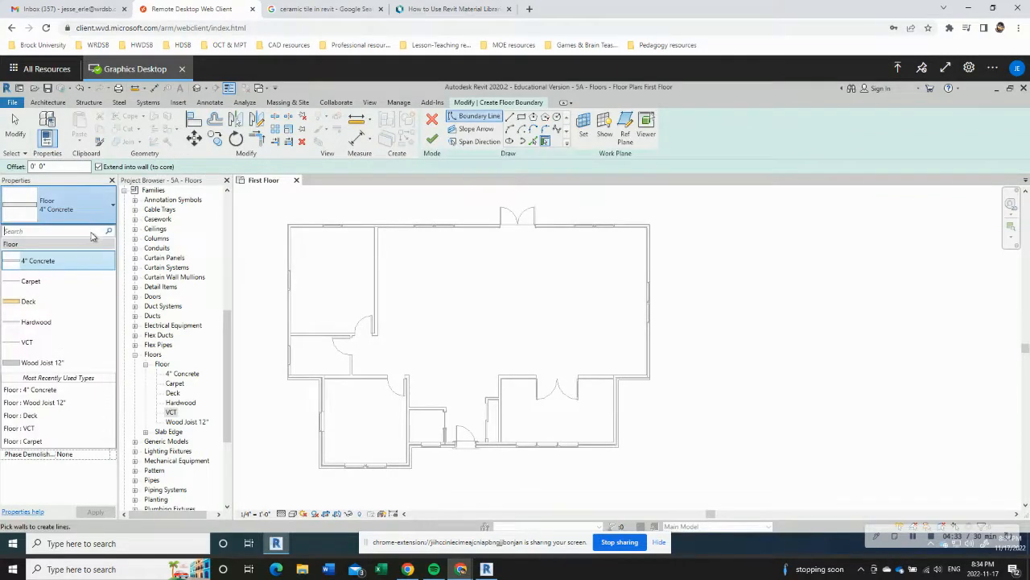
pyautogui.click(30, 346)
# Step: Sketch a straight boundary line along the upper wall of the small west room, from its inner northwest corner to the wall stub beside the door
pyautogui.scroll(4, 314, 354)
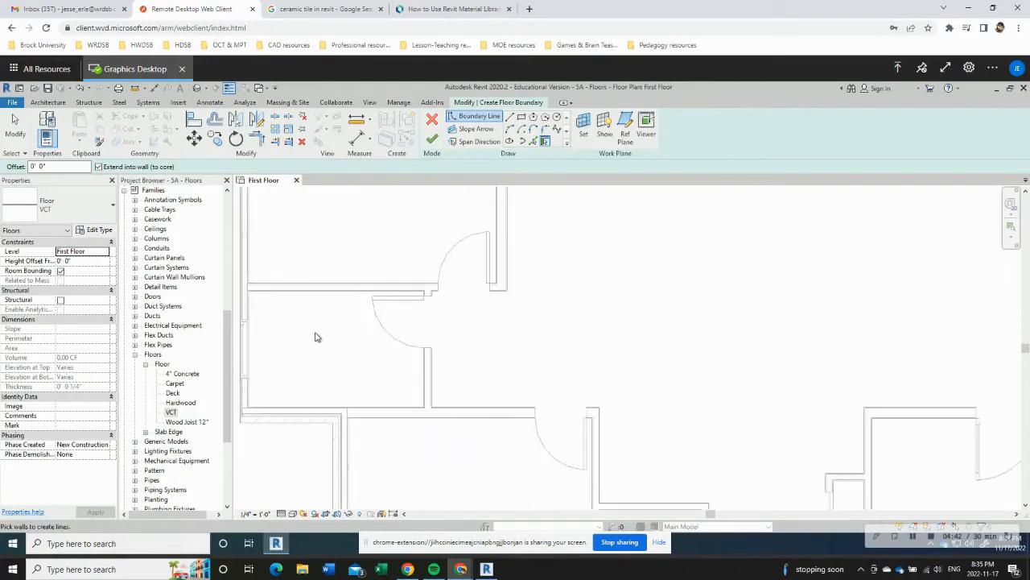
pyautogui.moveTo(314, 337); pyautogui.dragTo(361, 338, button='middle')
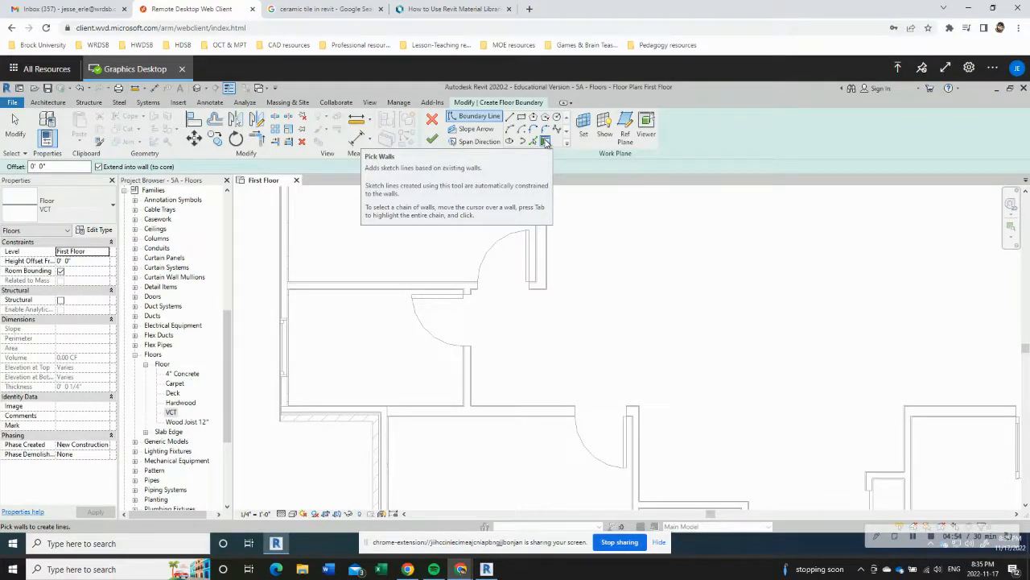
pyautogui.click(510, 119)
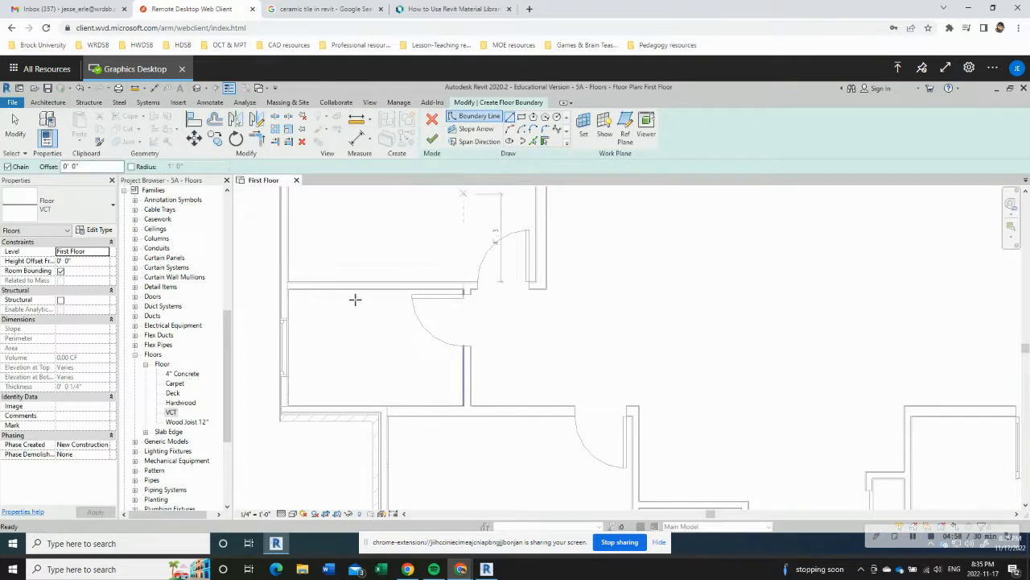
pyautogui.scroll(3, 288, 288)
pyautogui.scroll(3, 288, 290)
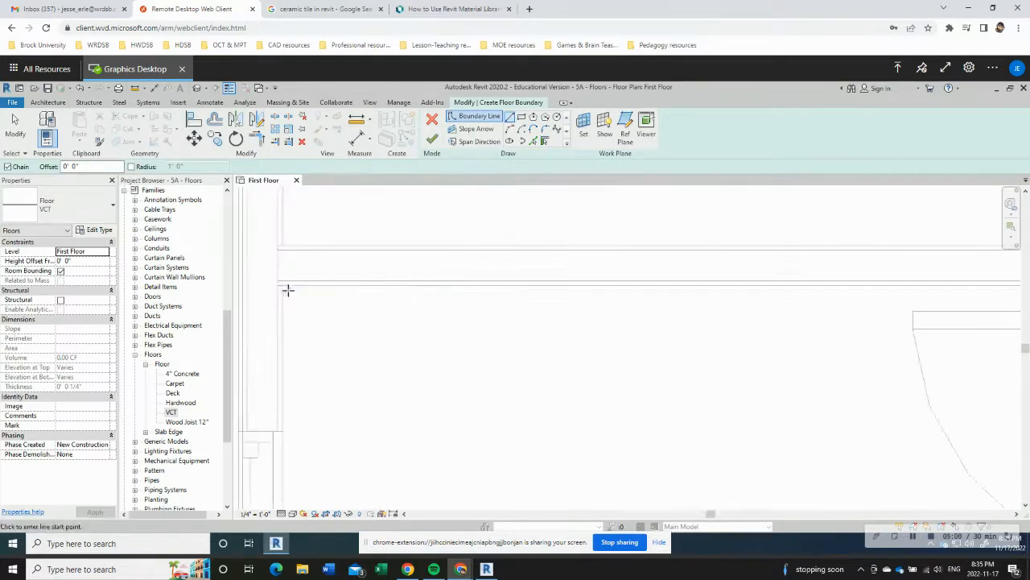
pyautogui.click(282, 285)
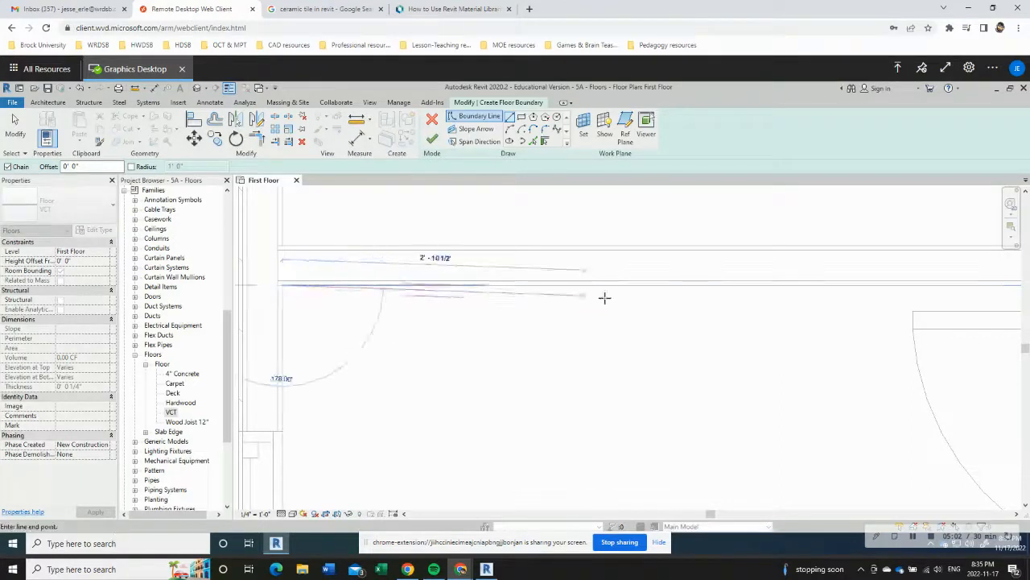
pyautogui.scroll(-3, 608, 297)
pyautogui.scroll(3, 793, 297)
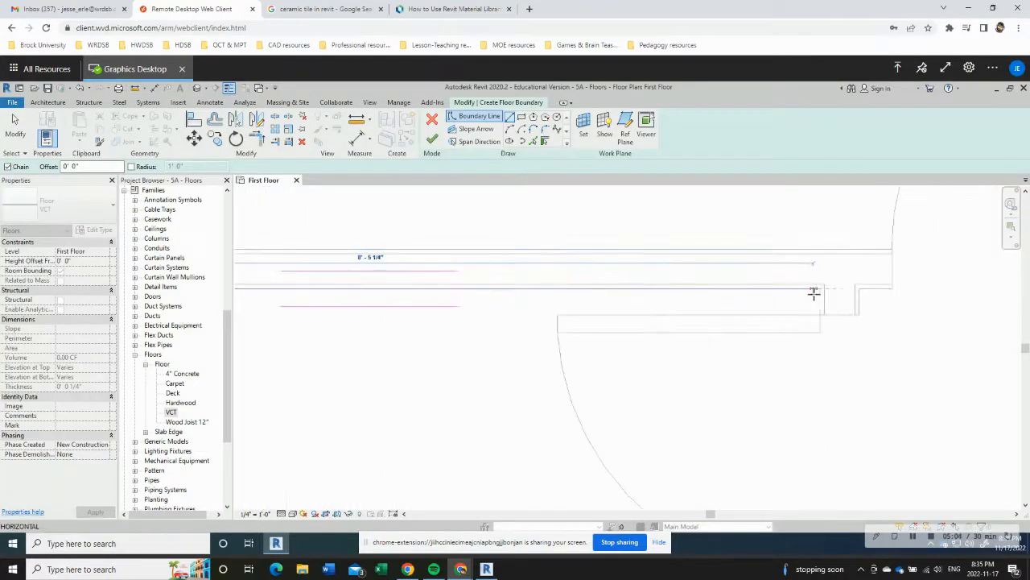
pyautogui.click(819, 288)
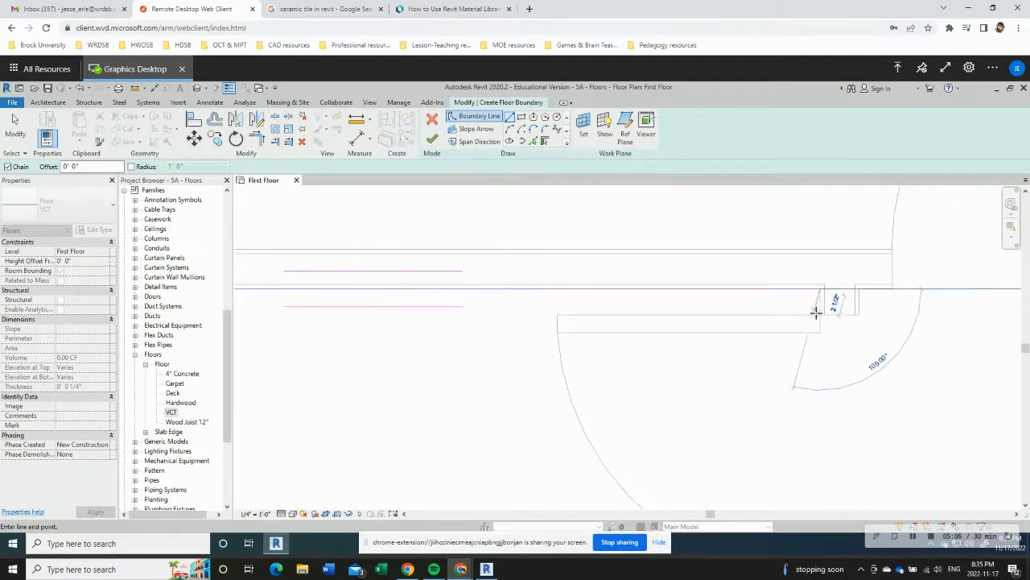
# Step: Continue the VCT floor boundary about 3" down the wall stub beside the door and about 2 1/4" along its end to the midpoint
pyautogui.click(819, 314)
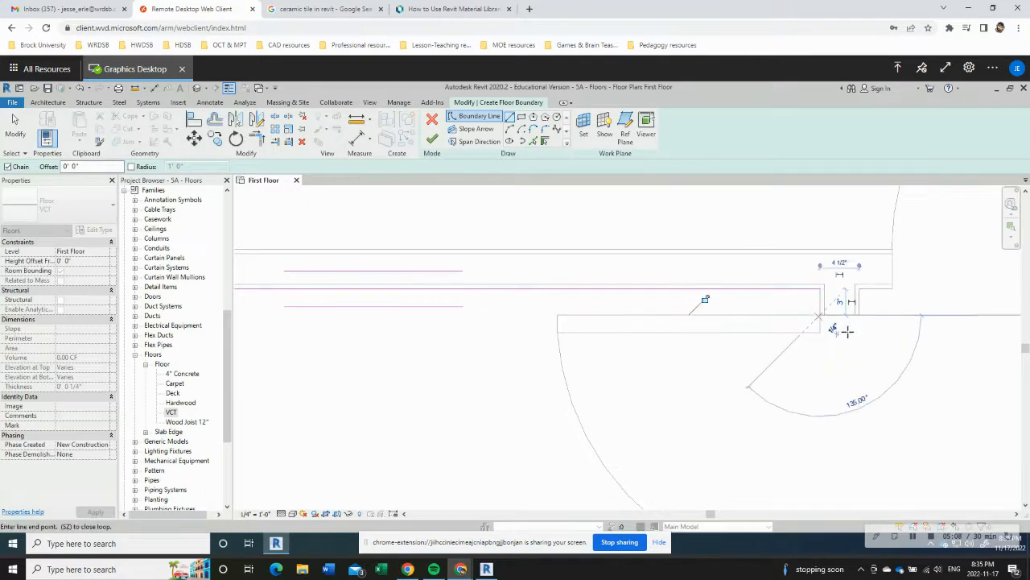
pyautogui.scroll(-2, 841, 315)
pyautogui.scroll(-1, 839, 315)
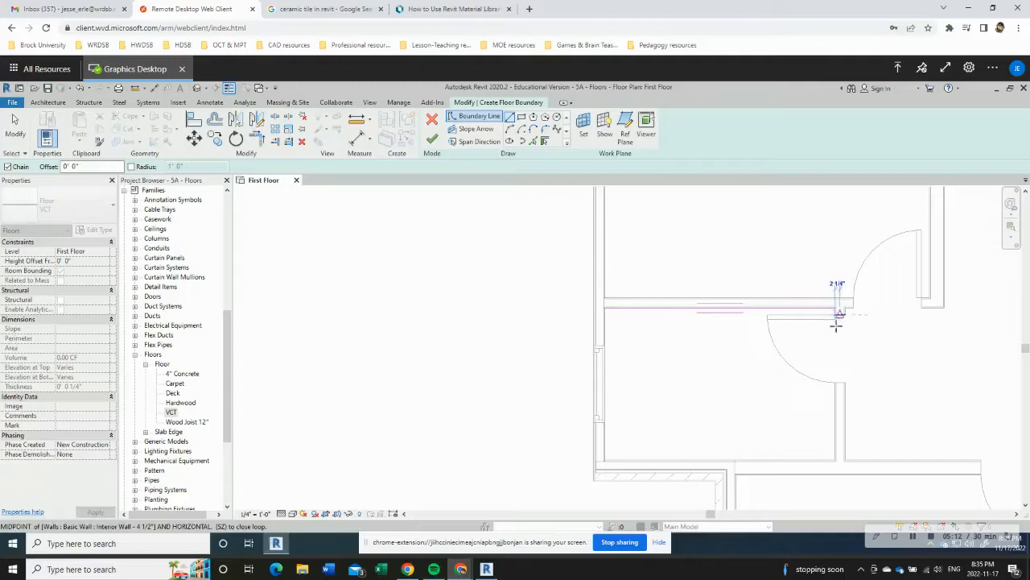
pyautogui.click(837, 322)
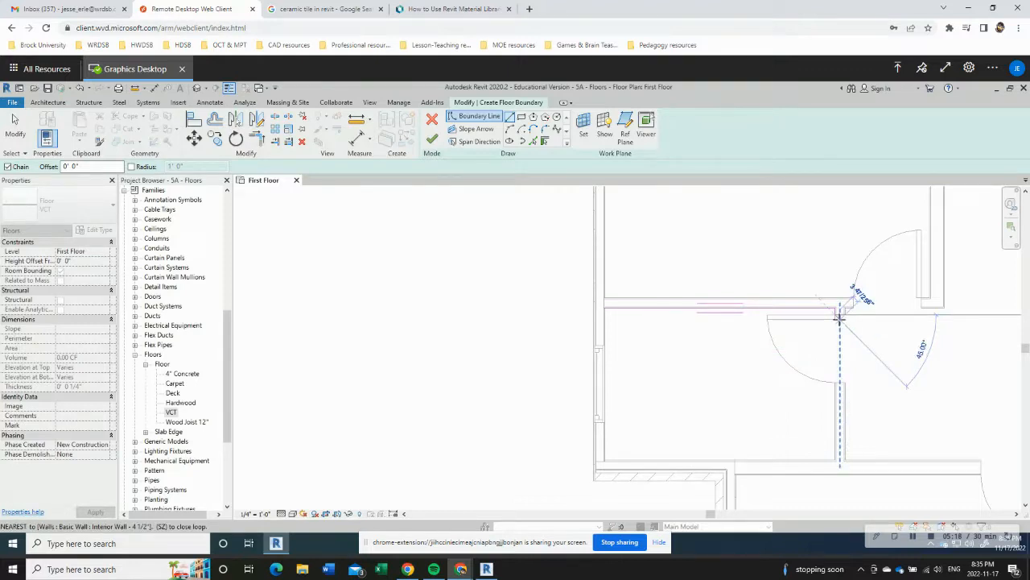
pyautogui.scroll(5, 839, 318)
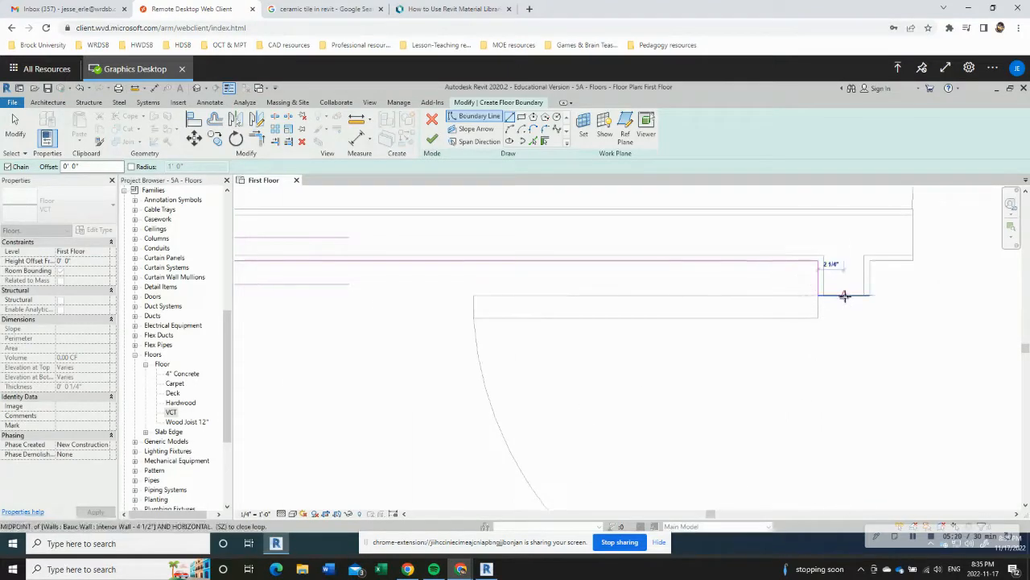
pyautogui.click(844, 296)
pyautogui.scroll(-4, 838, 410)
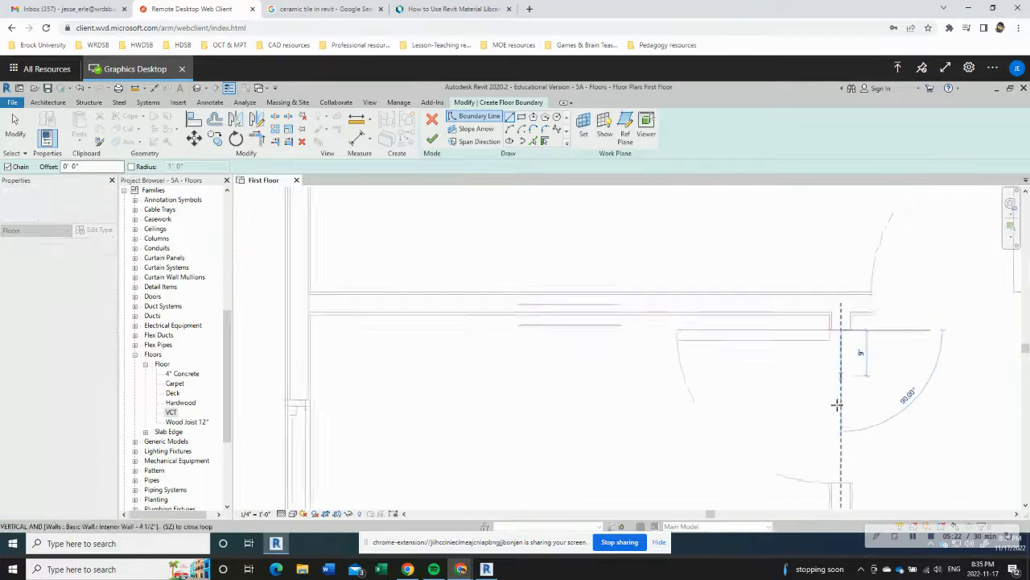
# Step: Sketch a 2'-6" boundary line across the small room's door opening, joining the midpoints of the two wall ends
pyautogui.moveTo(844, 444); pyautogui.dragTo(831, 341, button='middle')
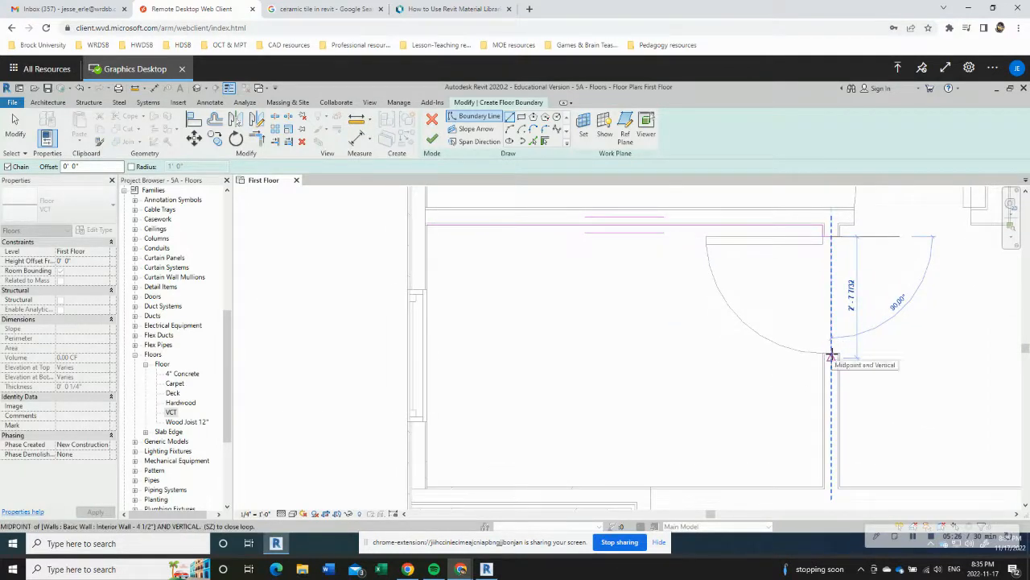
pyautogui.click(822, 355)
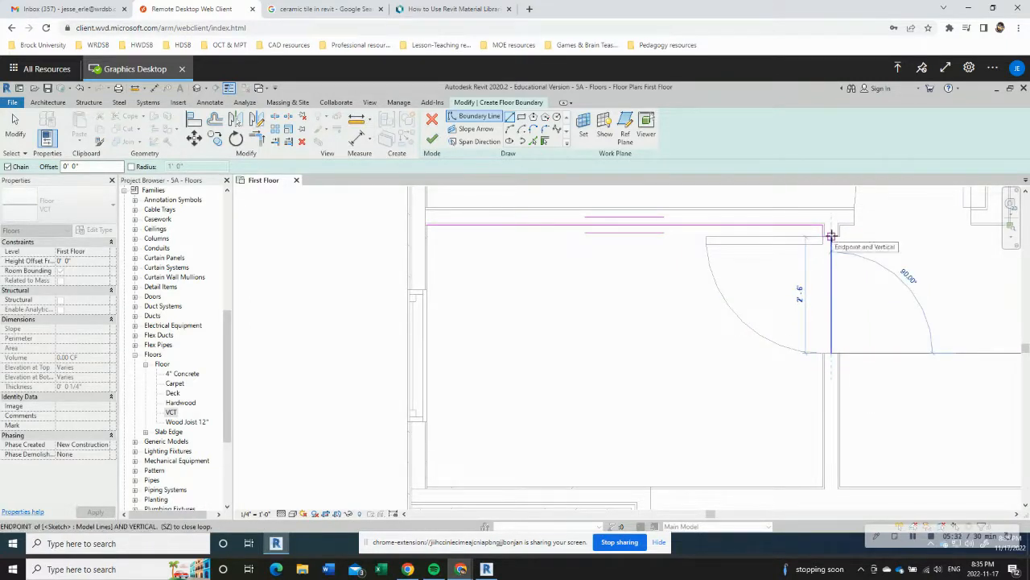
pyautogui.click(832, 235)
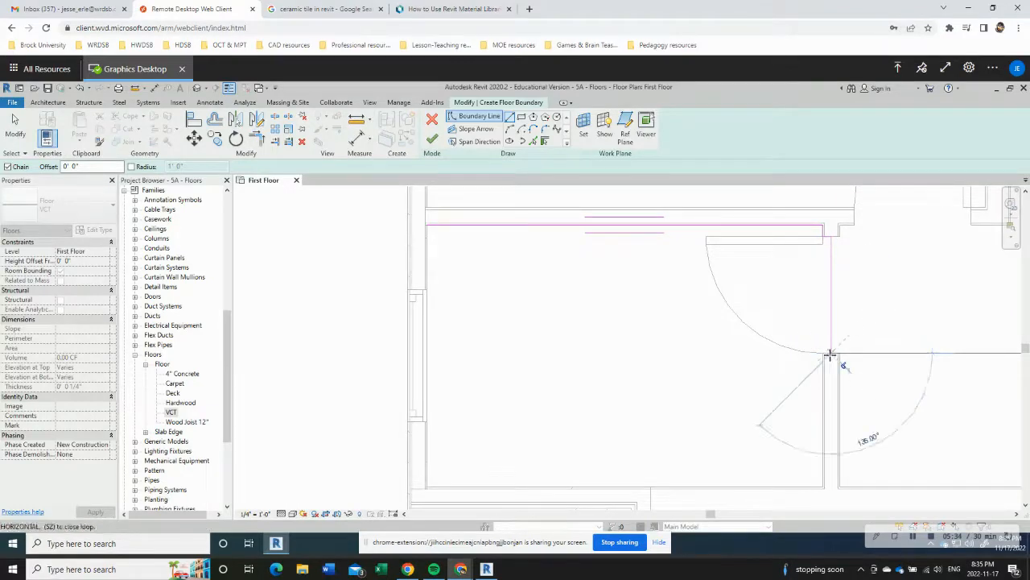
# Step: Continue the boundary from the lower door jamb along the east, south and west wall faces, closing it at the inner northwest corner
pyautogui.scroll(5, 830, 355)
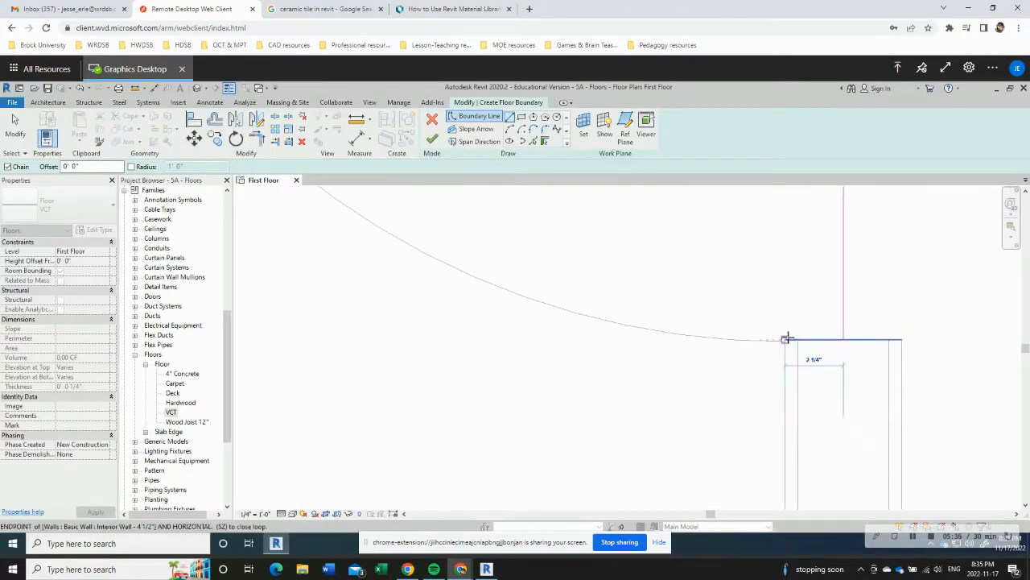
pyautogui.scroll(-5, 786, 339)
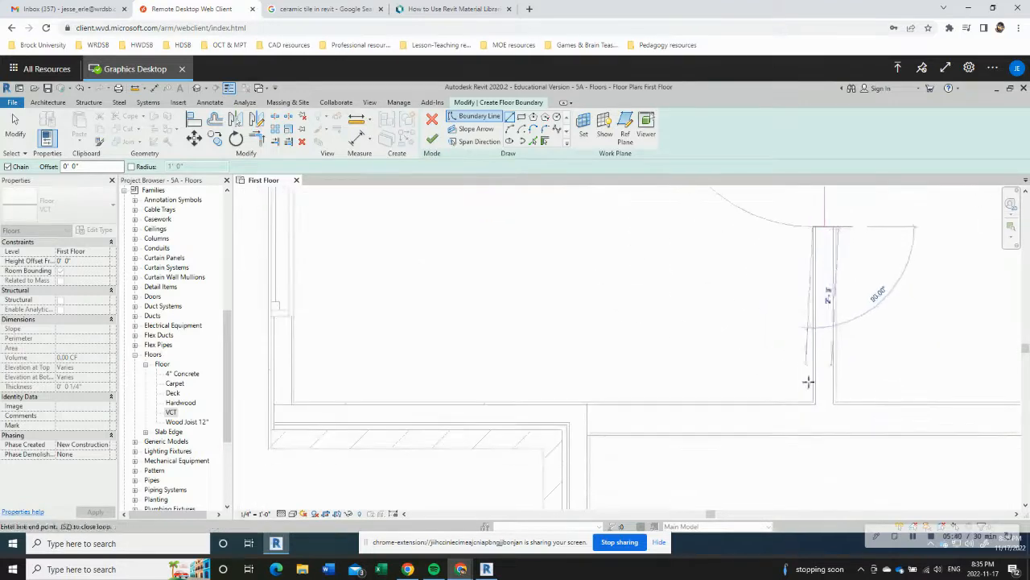
pyautogui.click(811, 400)
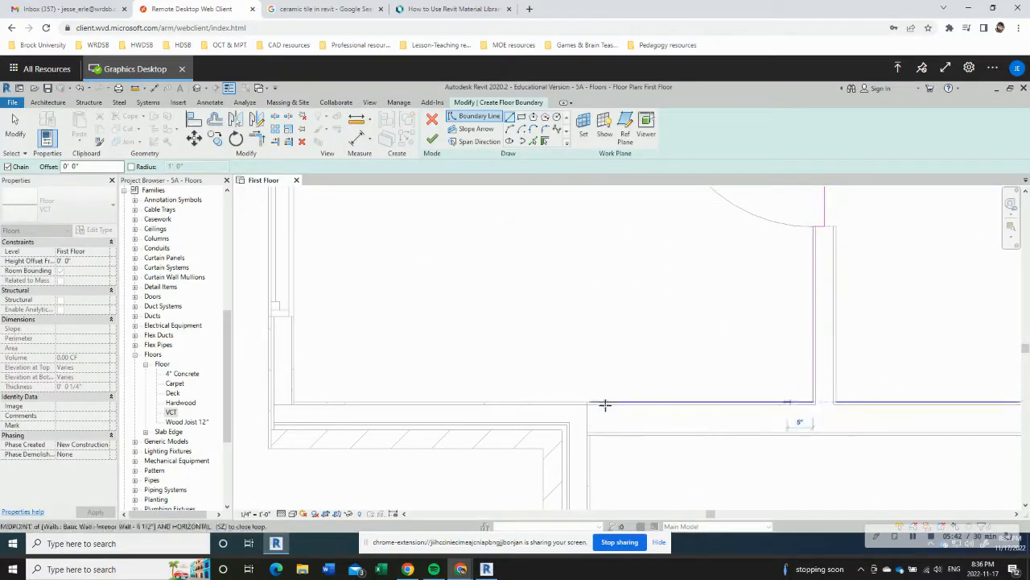
pyautogui.click(293, 401)
pyautogui.scroll(-5, 296, 338)
pyautogui.scroll(8, 277, 337)
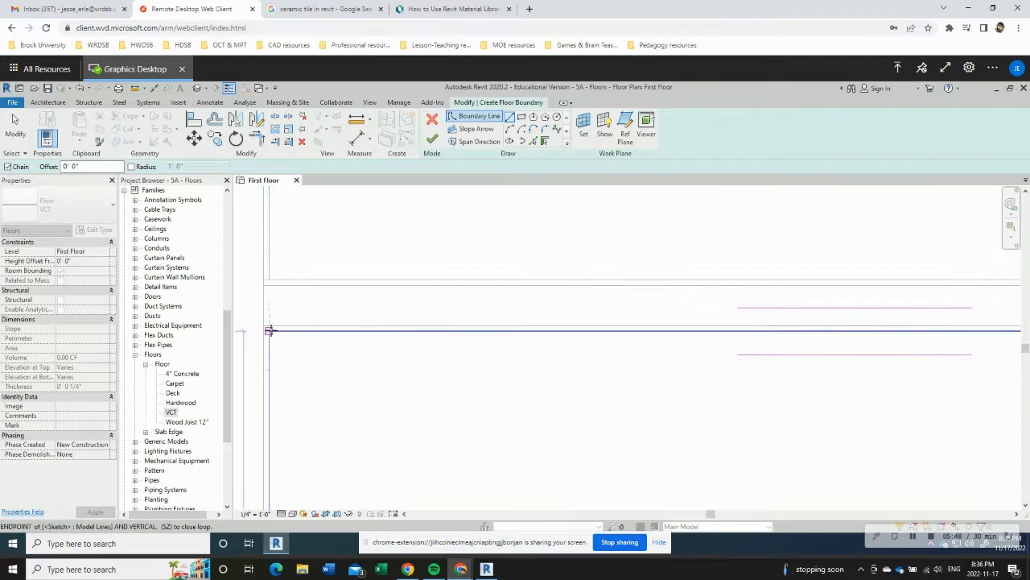
pyautogui.click(269, 331)
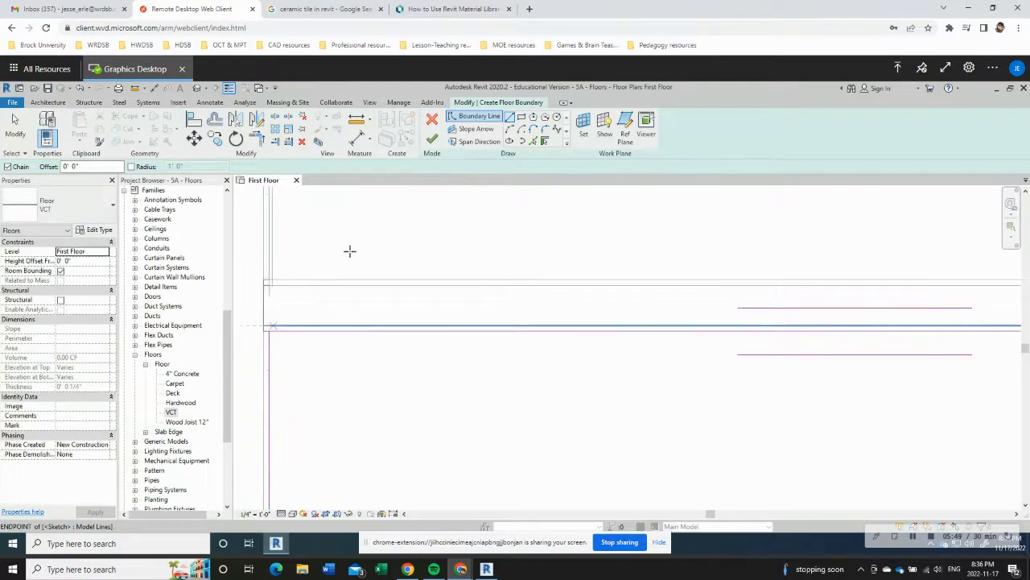
# Step: Finish the VCT floor sketch and dismiss the floor overlap warning
pyautogui.click(432, 139)
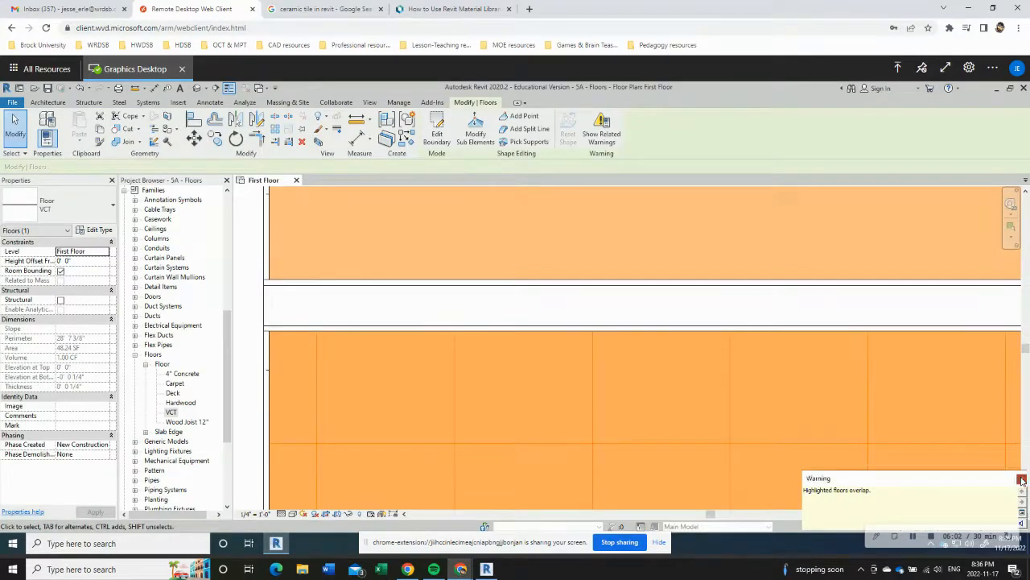
pyautogui.click(1023, 479)
pyautogui.scroll(3, 700, 386)
pyautogui.scroll(-6, 702, 387)
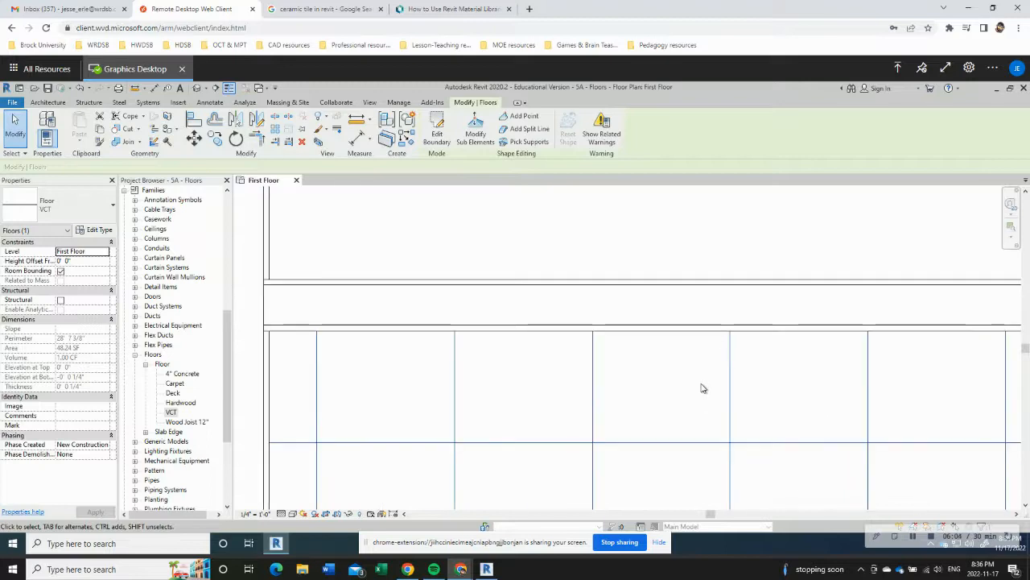
pyautogui.moveTo(869, 317); pyautogui.dragTo(656, 245, button='middle')
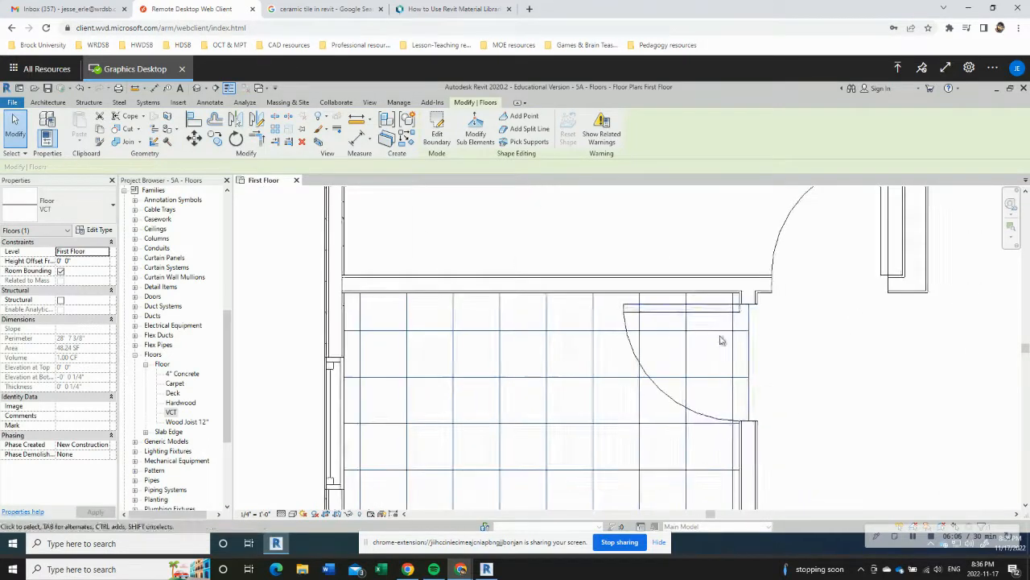
pyautogui.moveTo(845, 475); pyautogui.dragTo(794, 353, button='middle')
pyautogui.scroll(-3, 774, 389)
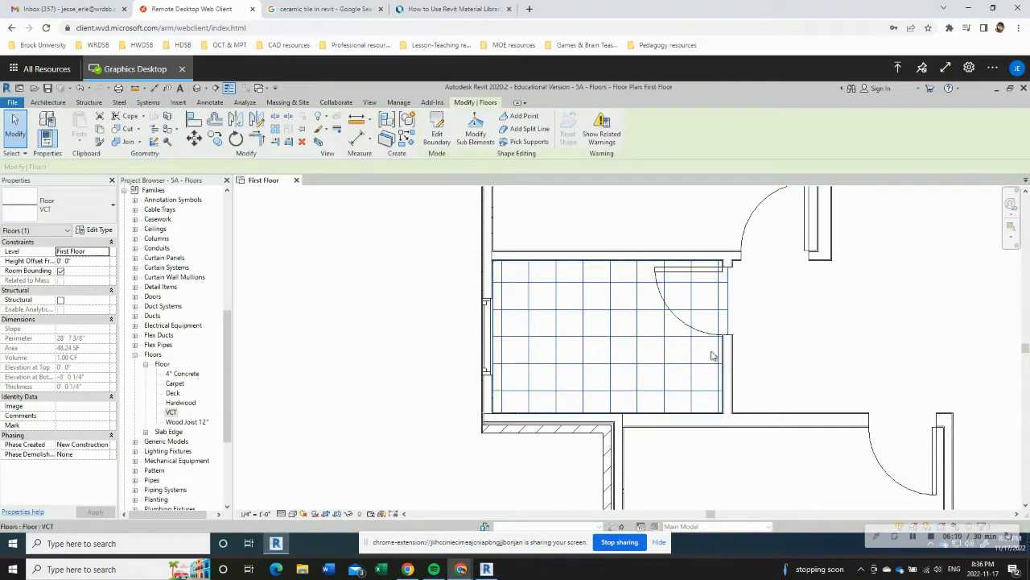
# Step: Start a new Hardwood floor on the First Floor level for the northwest room, using straight boundary lines
pyautogui.moveTo(582, 356); pyautogui.dragTo(530, 473, button='middle')
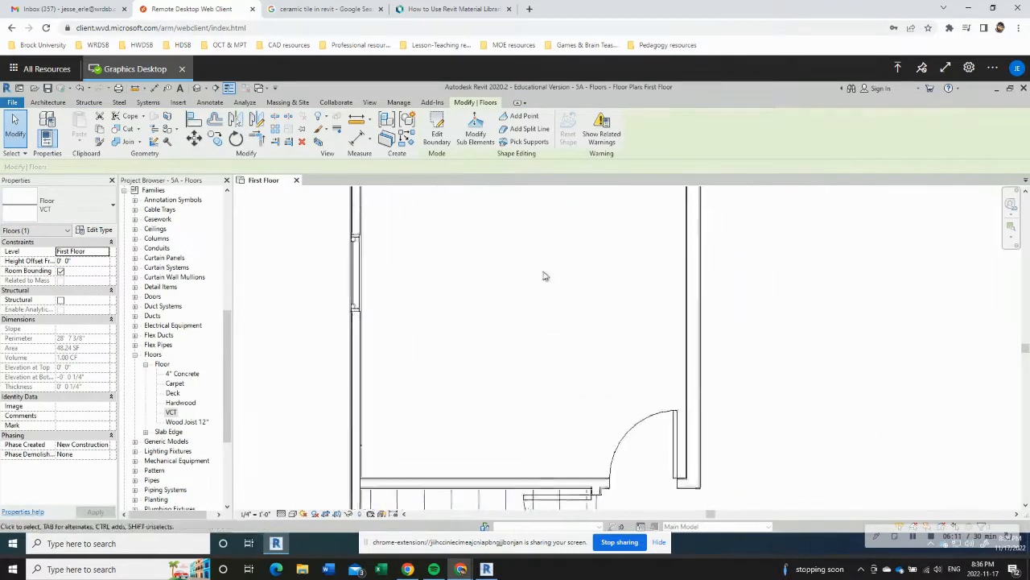
pyautogui.scroll(-2, 547, 276)
pyautogui.moveTo(546, 276); pyautogui.dragTo(515, 355, button='middle')
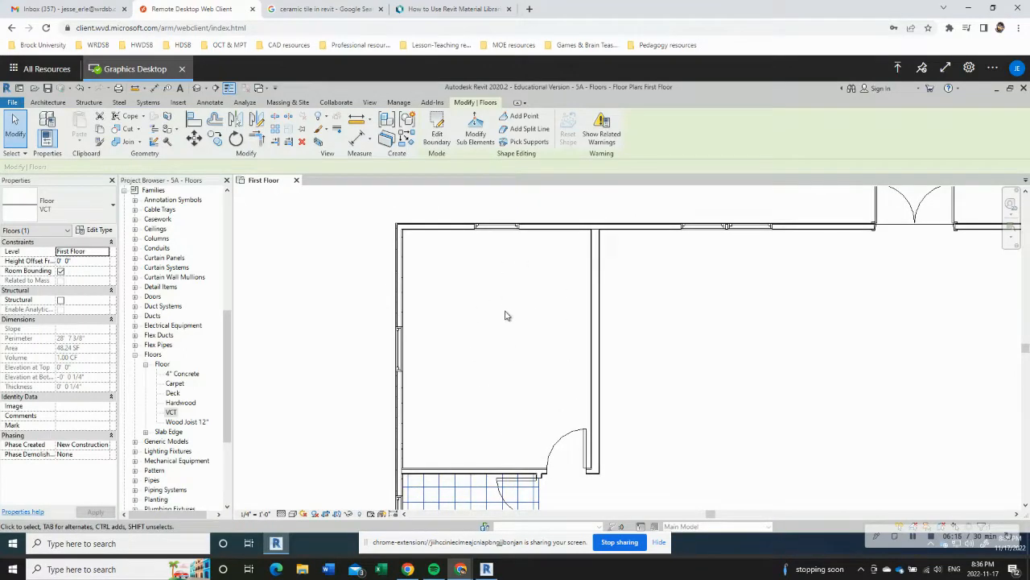
pyautogui.click(48, 103)
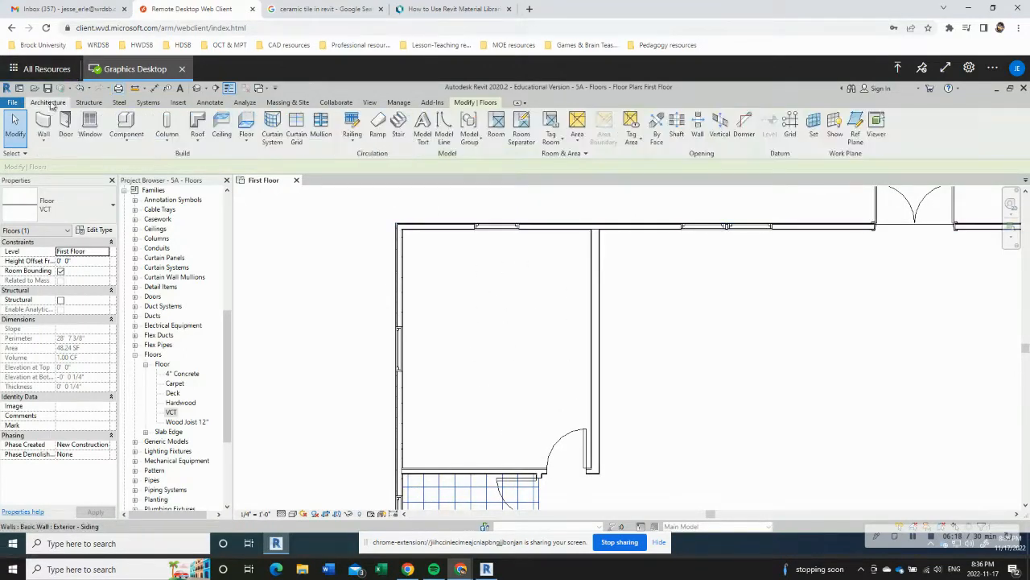
pyautogui.click(246, 125)
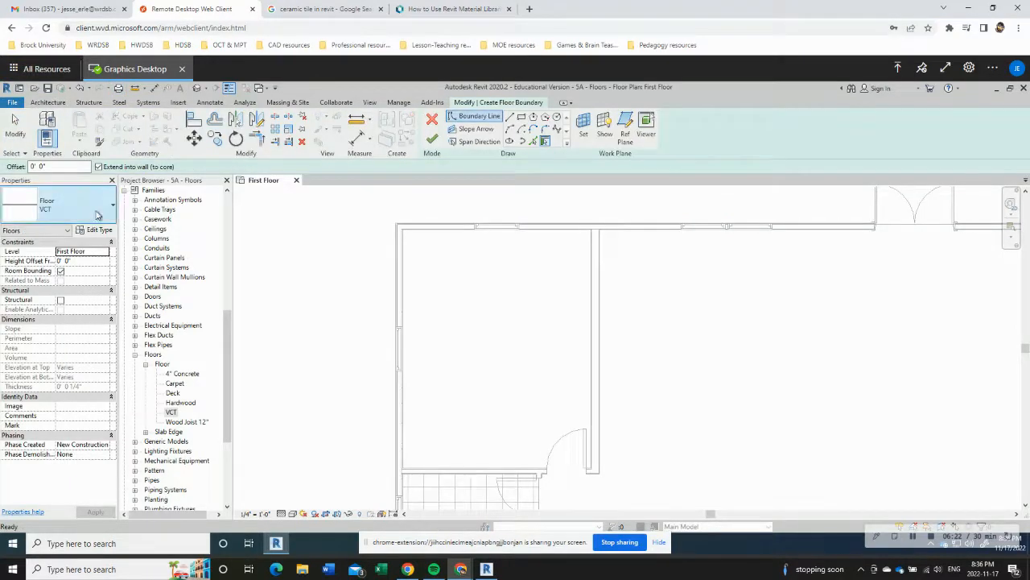
pyautogui.click(98, 215)
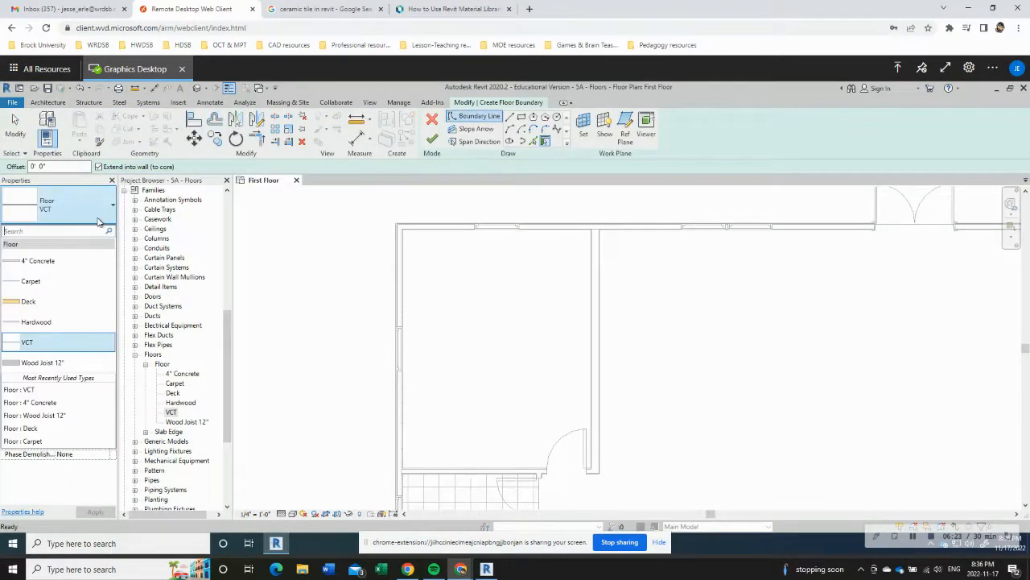
pyautogui.click(34, 323)
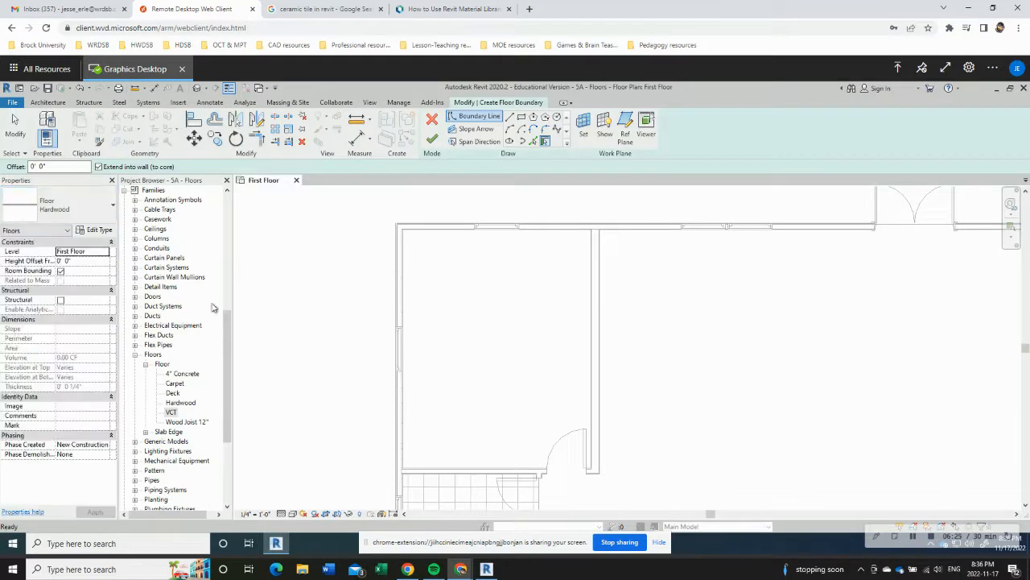
pyautogui.click(509, 118)
# Step: Sketch a boundary line along the northwest room's north wall, from its inner northwest corner to the inner northeast corner
pyautogui.scroll(3, 388, 226)
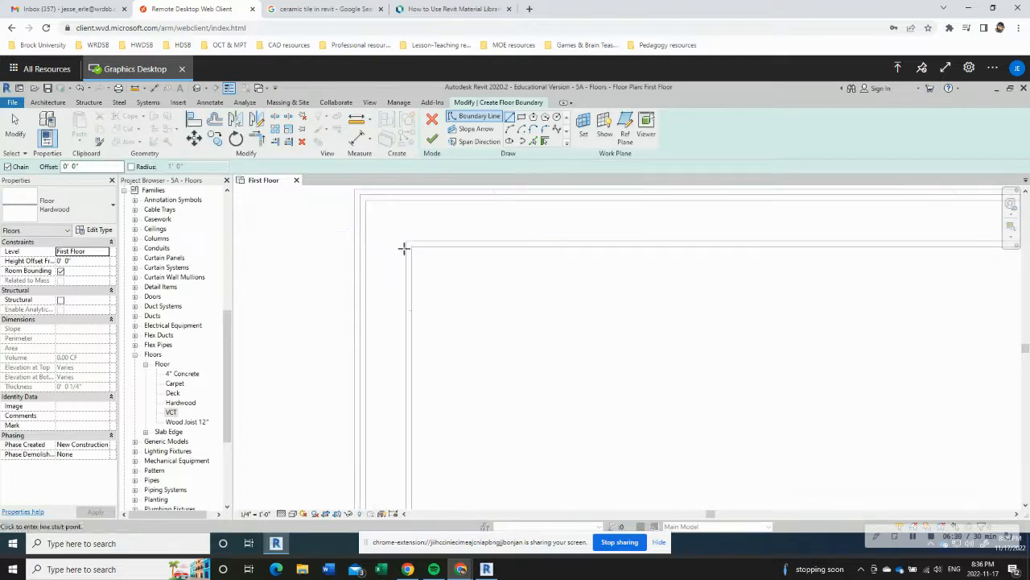
pyautogui.click(409, 247)
pyautogui.scroll(-1, 606, 285)
pyautogui.moveTo(779, 327); pyautogui.dragTo(373, 268, button='middle')
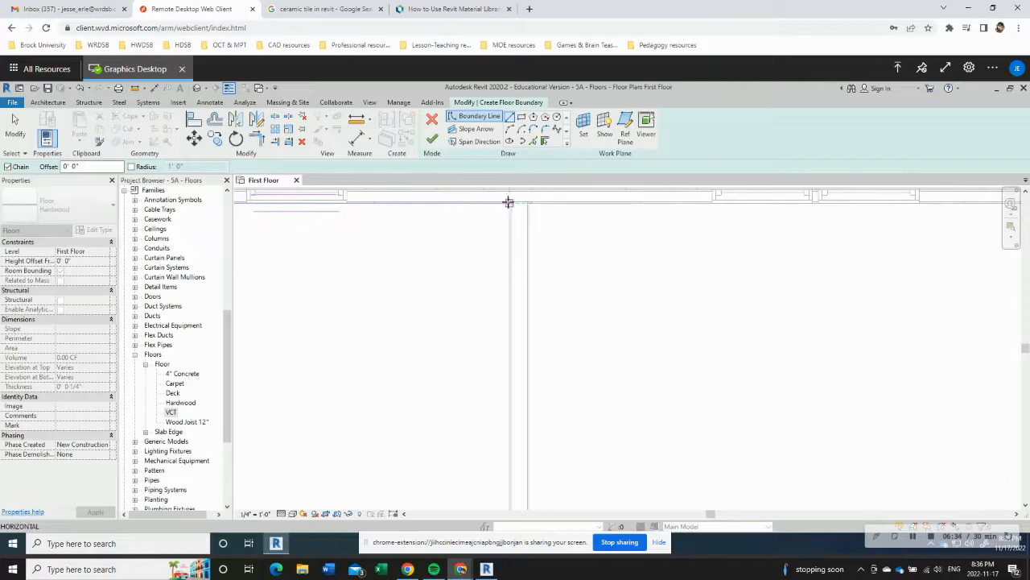
pyautogui.click(507, 205)
# Step: Continue the Hardwood boundary down the east wall's inner face to the corner at the wall stub beside the door
pyautogui.scroll(-2, 488, 299)
pyautogui.moveTo(497, 371); pyautogui.dragTo(533, 222, button='middle')
pyautogui.scroll(2, 515, 322)
pyautogui.scroll(2, 548, 374)
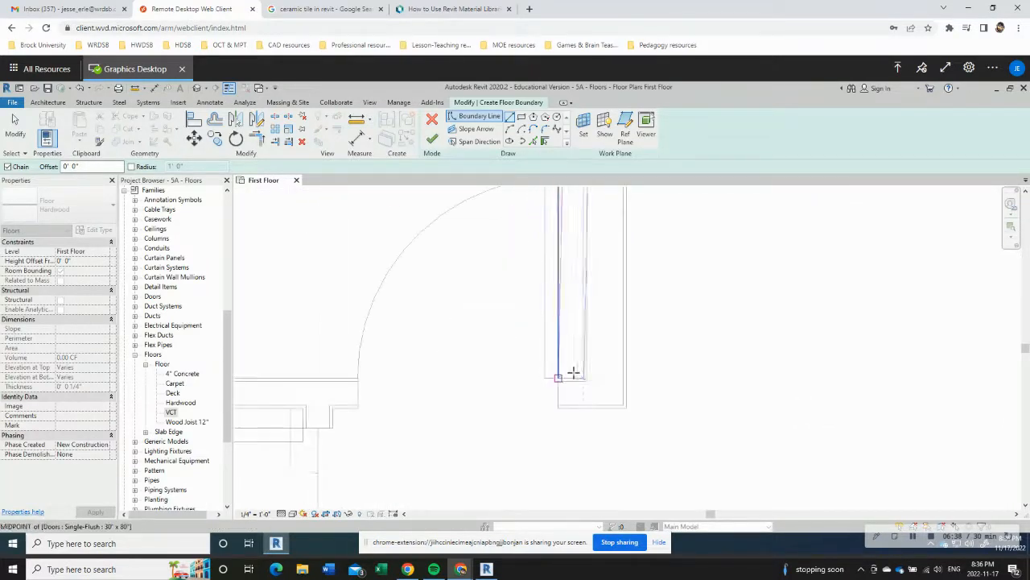
pyautogui.click(584, 378)
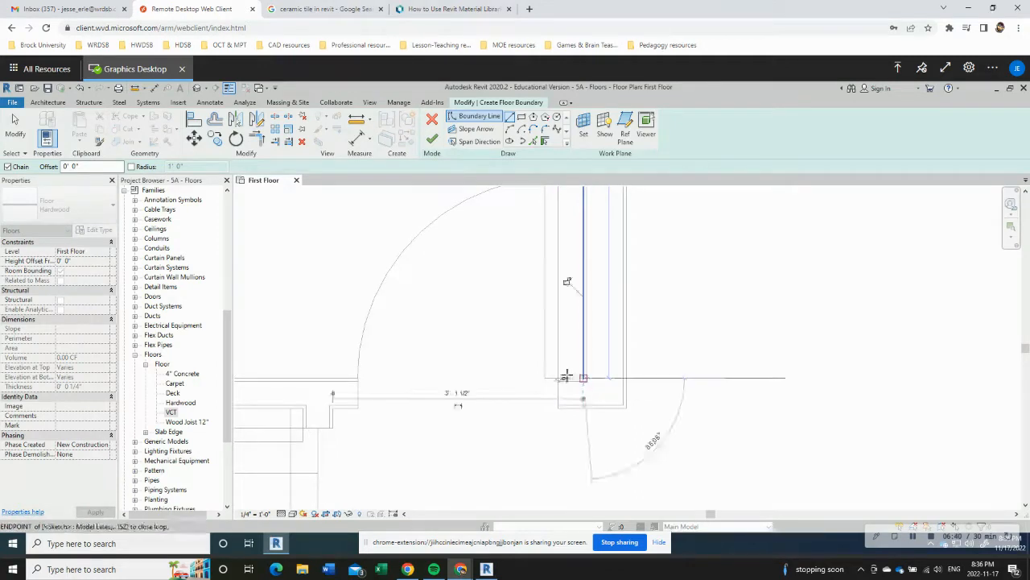
# Step: Trace the boundary 3 3/4" along the stub, down to its end's midpoint, and 2'-6" across the door opening to the opposite midpoint
pyautogui.click(559, 378)
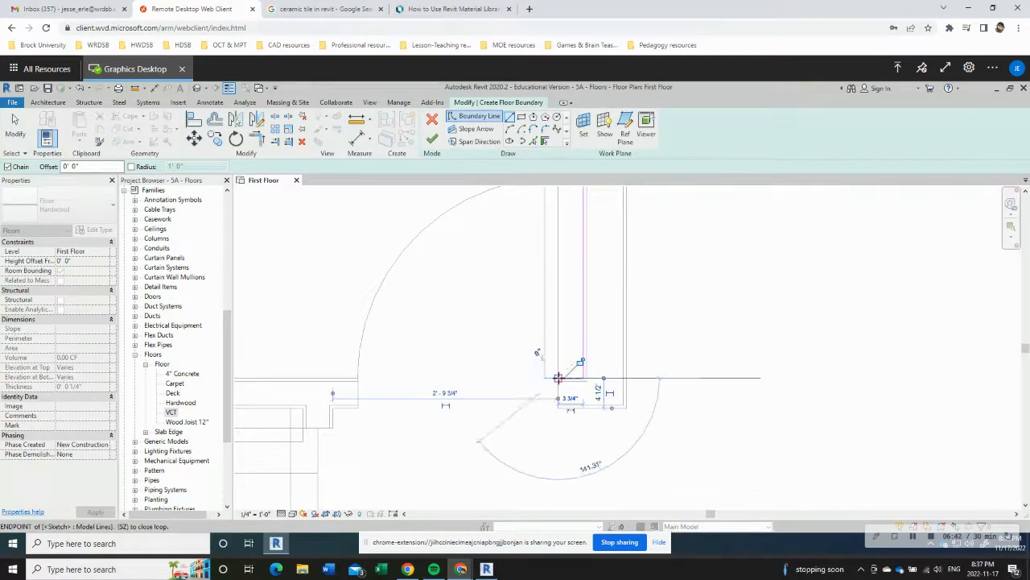
pyautogui.click(558, 394)
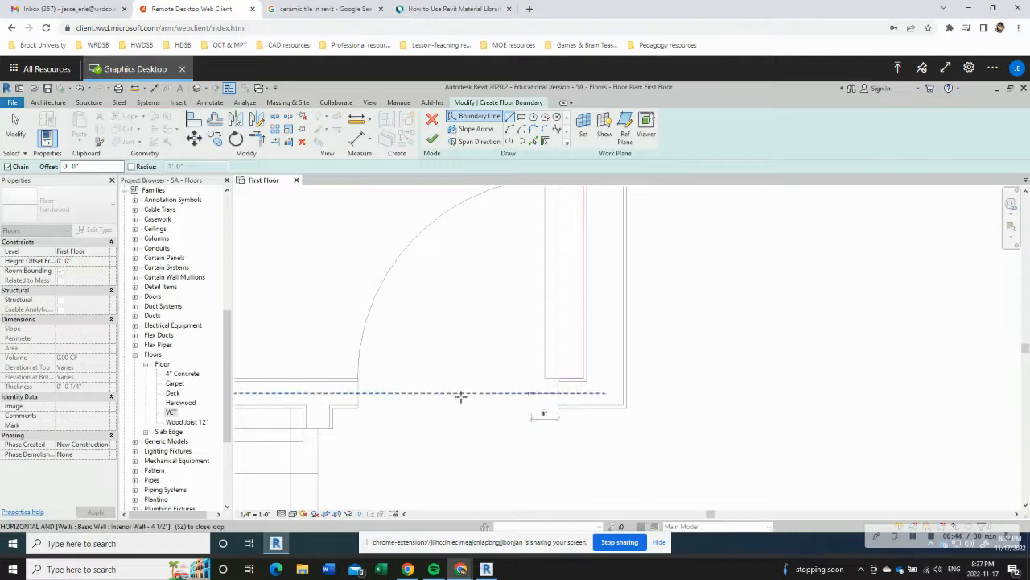
pyautogui.click(357, 394)
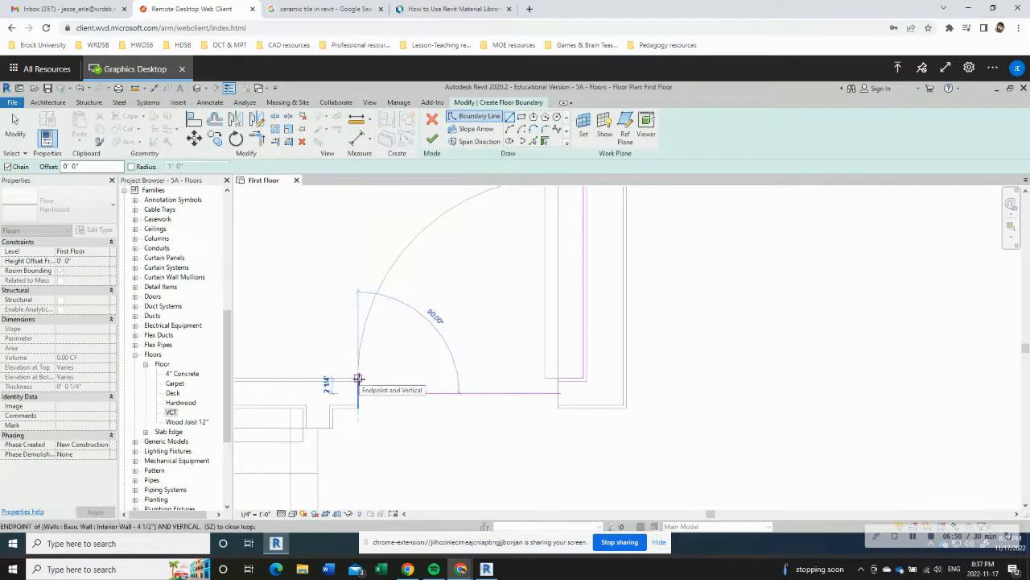
# Step: Continue the boundary up the door jamb and along the south wall's inner face to the room's southwest corner
pyautogui.moveTo(290, 372); pyautogui.dragTo(772, 395, button='middle')
pyautogui.scroll(-3, 617, 388)
pyautogui.scroll(3, 403, 393)
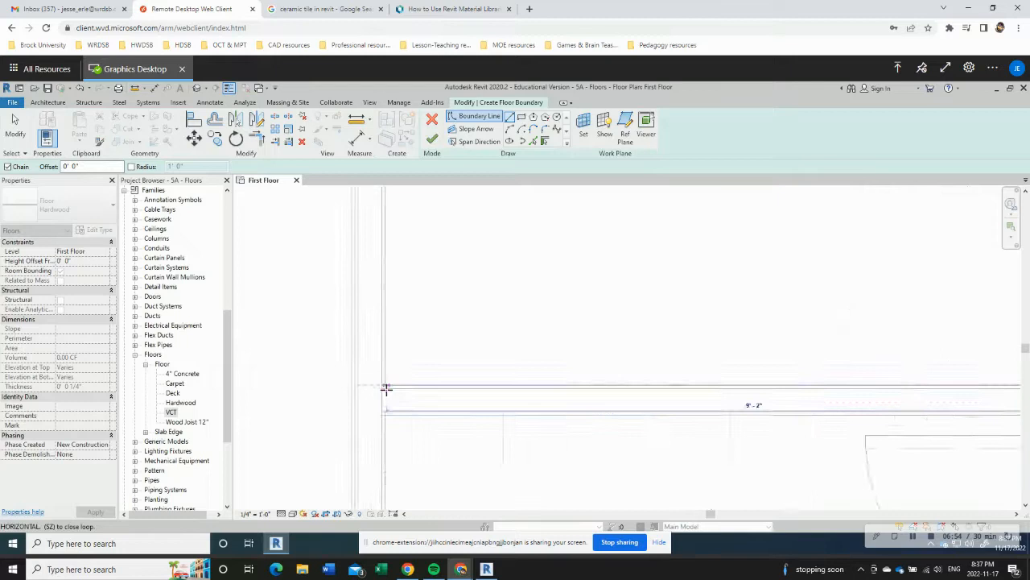
pyautogui.click(385, 385)
# Step: Close the Hardwood boundary by running it up the west wall's inner face to the room's inner northwest corner
pyautogui.scroll(-2, 395, 342)
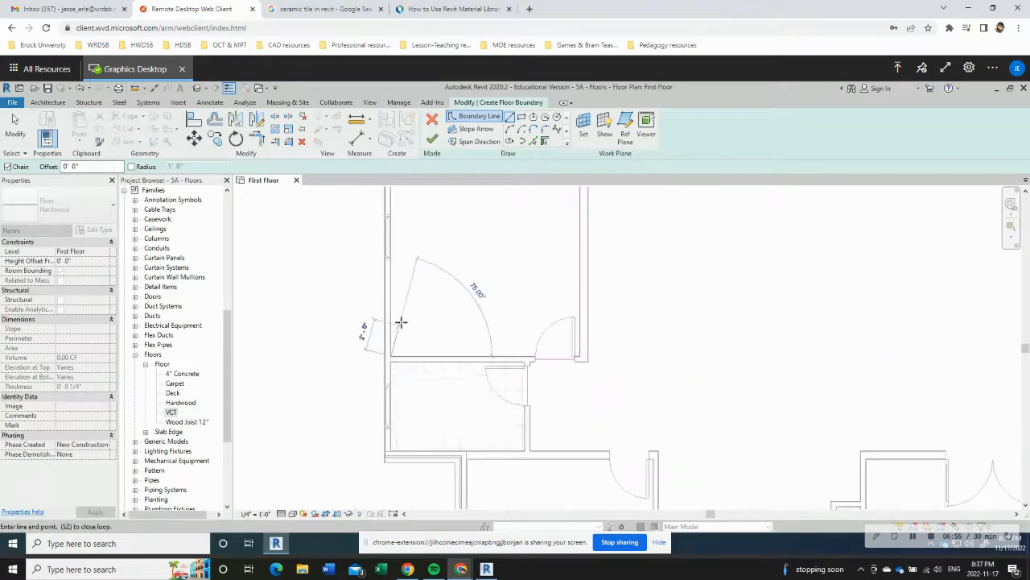
pyautogui.scroll(-1, 395, 258)
pyautogui.moveTo(401, 285); pyautogui.dragTo(397, 428, button='middle')
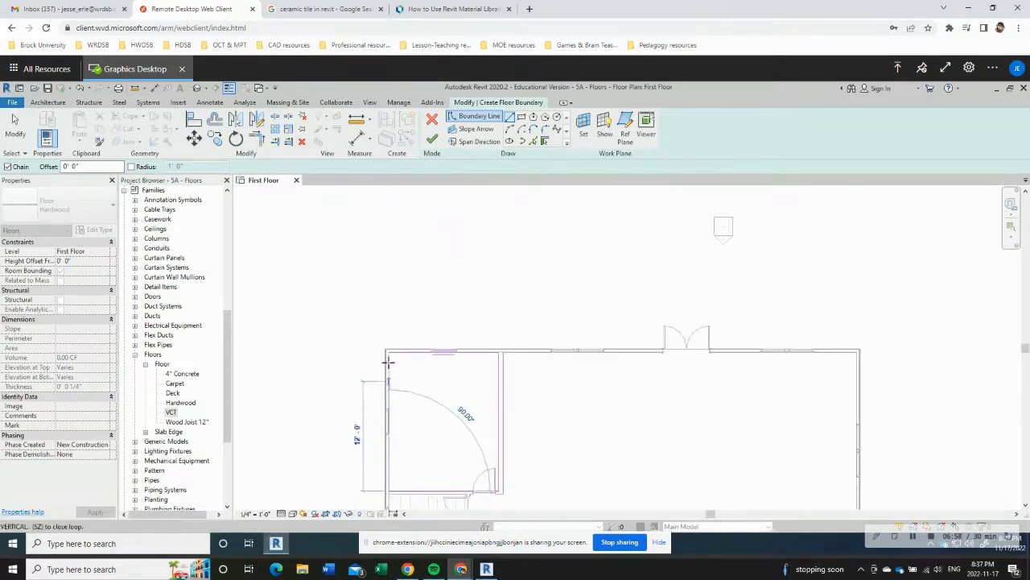
pyautogui.scroll(6, 387, 361)
pyautogui.scroll(2, 390, 305)
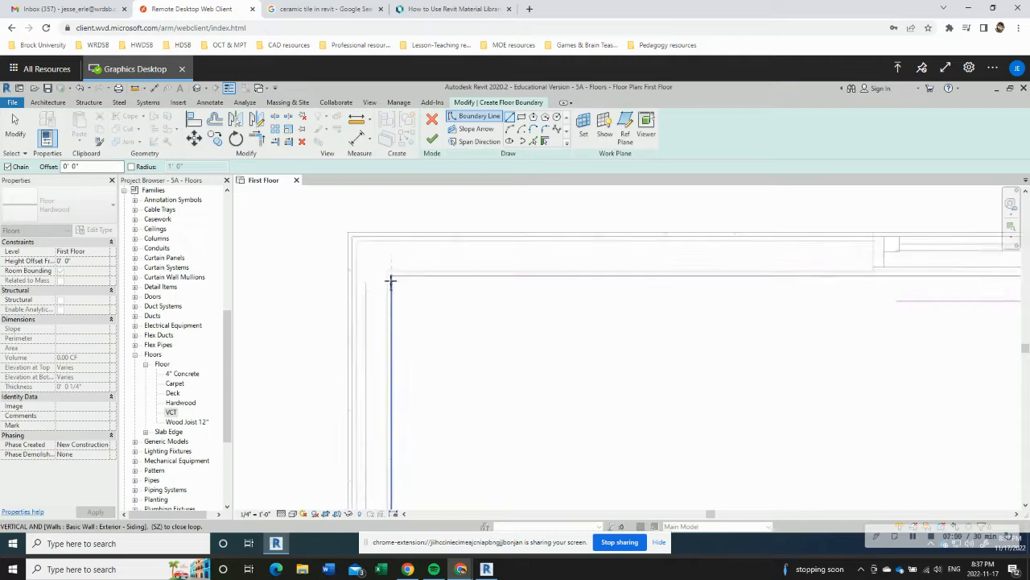
pyautogui.click(391, 275)
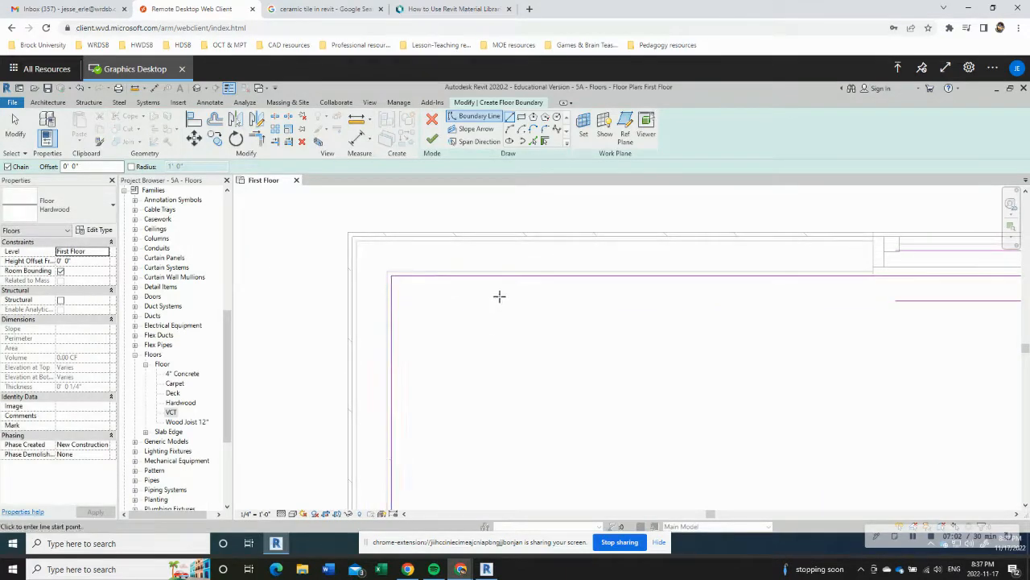
# Step: Finish the Hardwood floor sketch in the northwest room and dismiss the warning
pyautogui.scroll(-2, 632, 455)
pyautogui.moveTo(633, 456); pyautogui.dragTo(512, 308, button='middle')
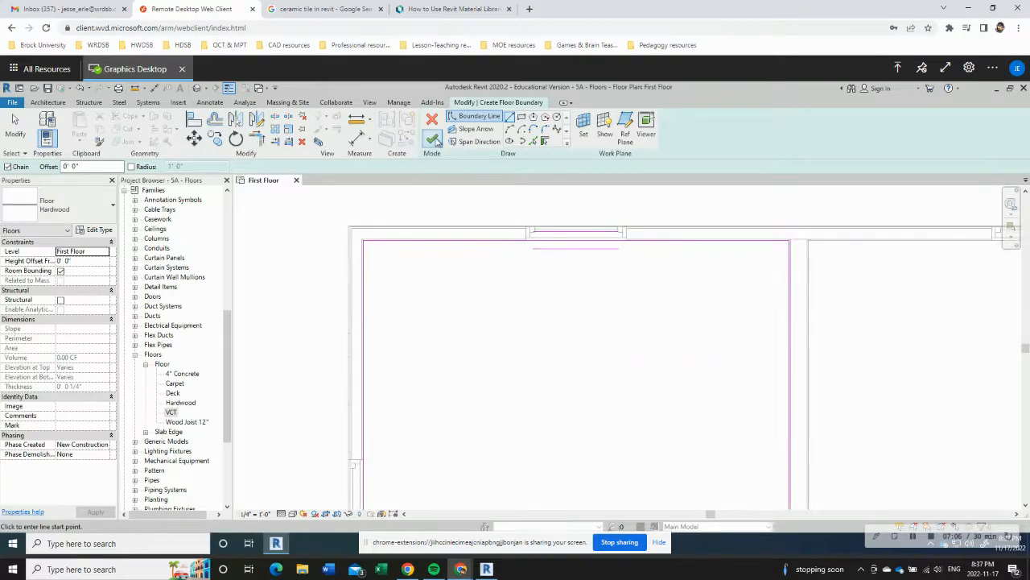
pyautogui.click(433, 140)
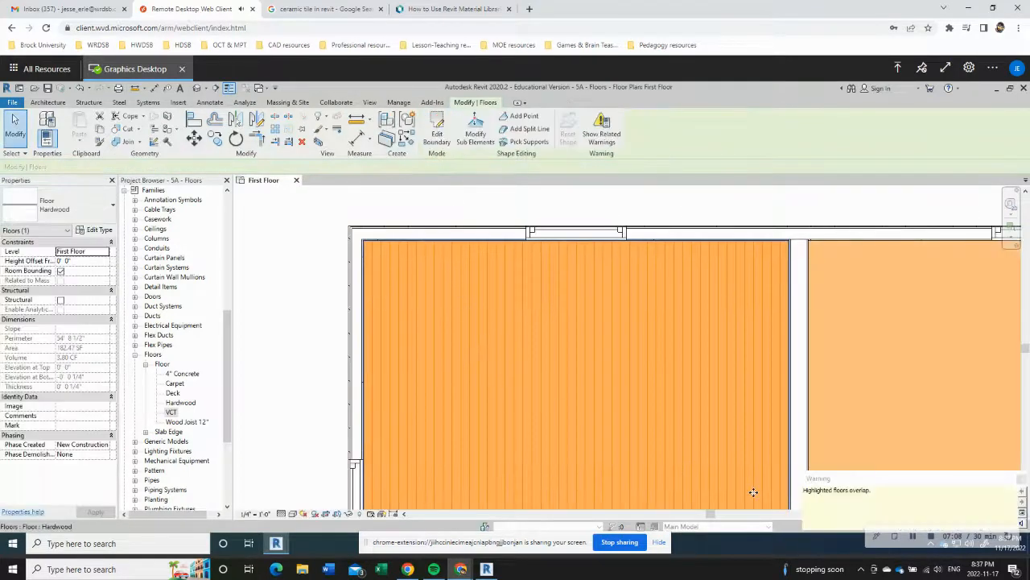
pyautogui.click(1021, 480)
# Step: Start a new floor for the southwest room and choose the Carpet floor type
pyautogui.scroll(-4, 635, 352)
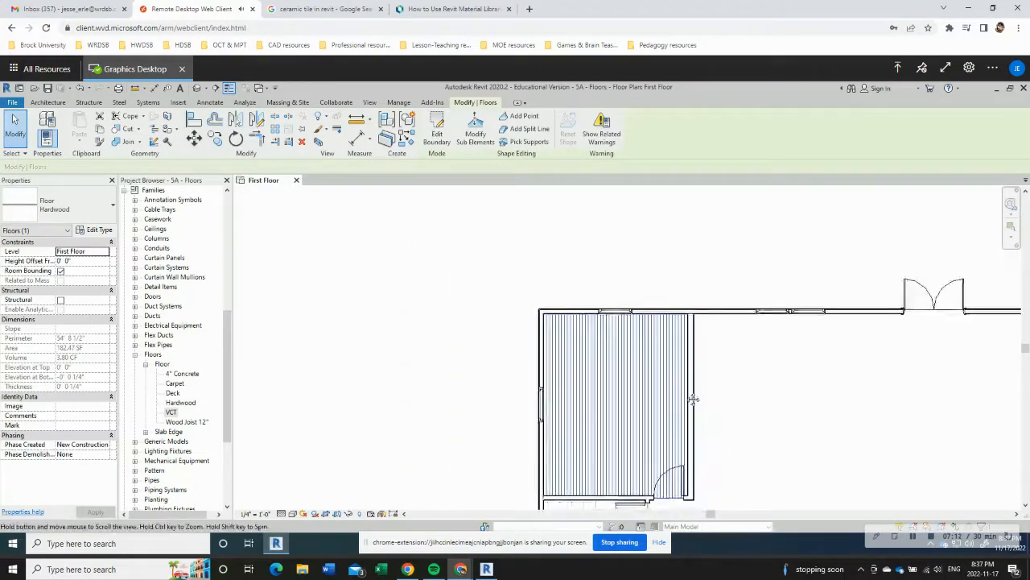
pyautogui.moveTo(693, 398); pyautogui.dragTo(635, 297, button='middle')
pyautogui.moveTo(519, 455); pyautogui.dragTo(472, 324, button='middle')
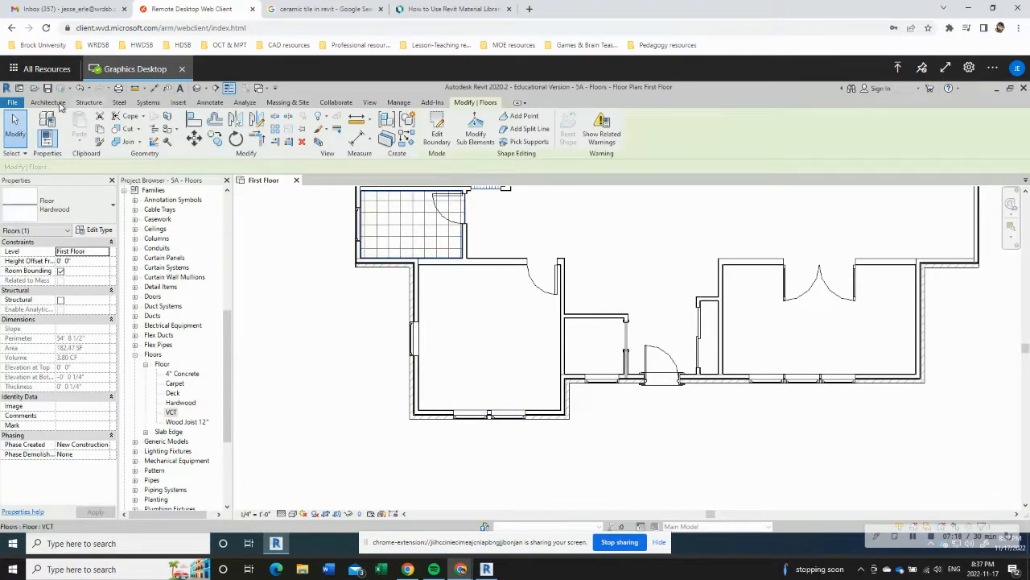
pyautogui.click(48, 102)
pyautogui.click(247, 133)
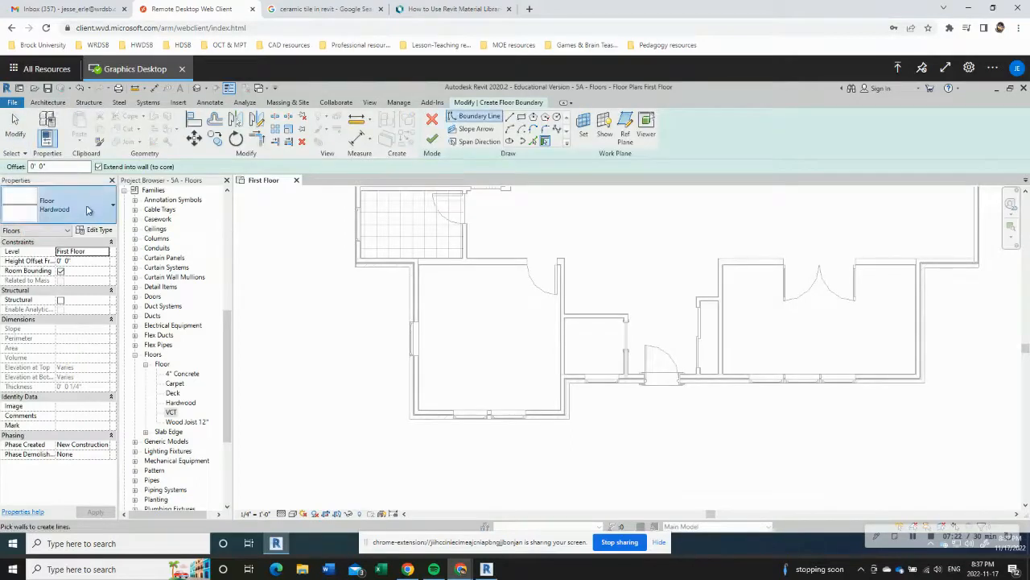
pyautogui.click(88, 205)
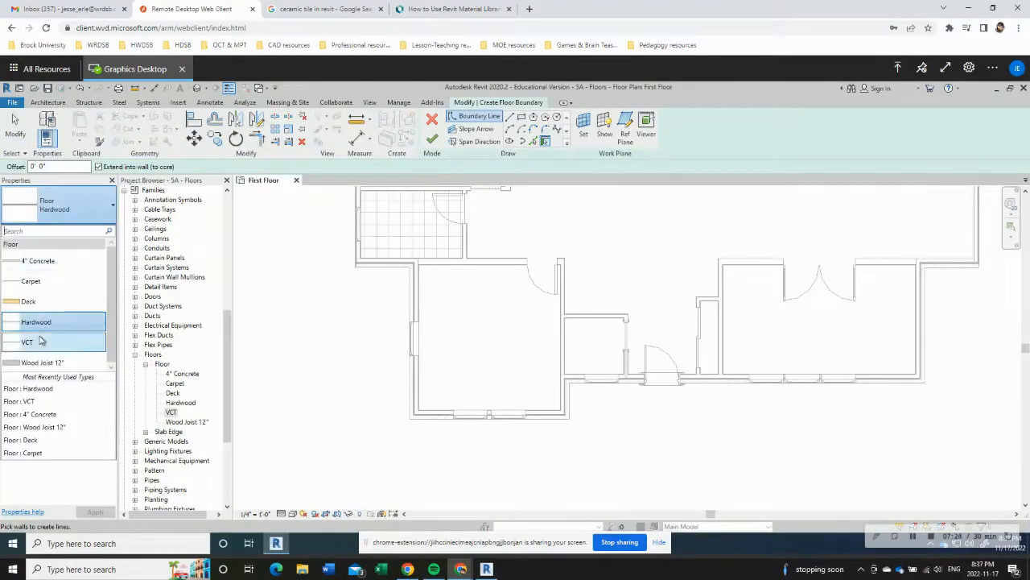
pyautogui.click(36, 282)
# Step: Sketch a straight boundary line along the southwest room's north wall, from its inner northwest corner to the door opening
pyautogui.scroll(3, 436, 276)
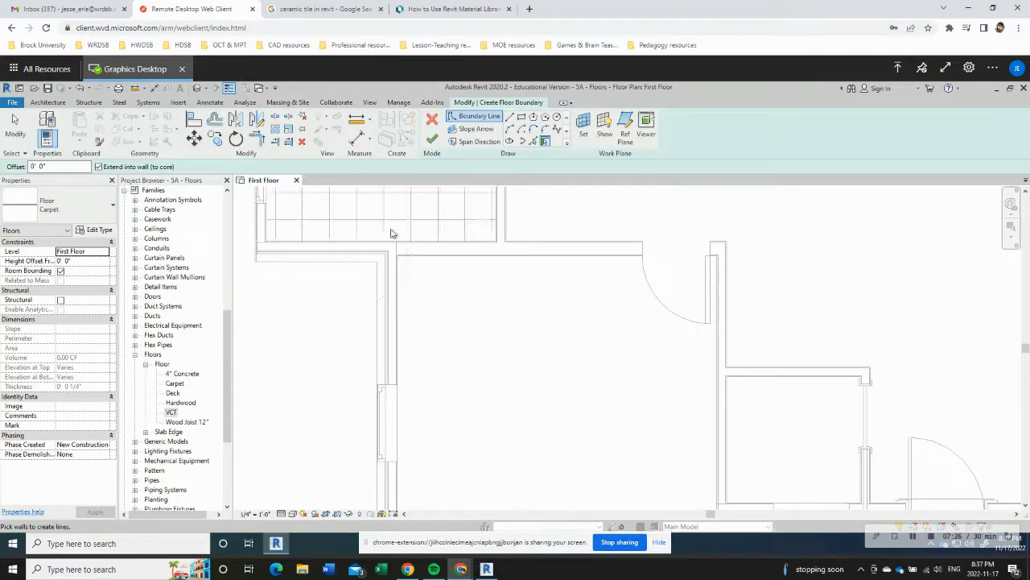
pyautogui.click(510, 117)
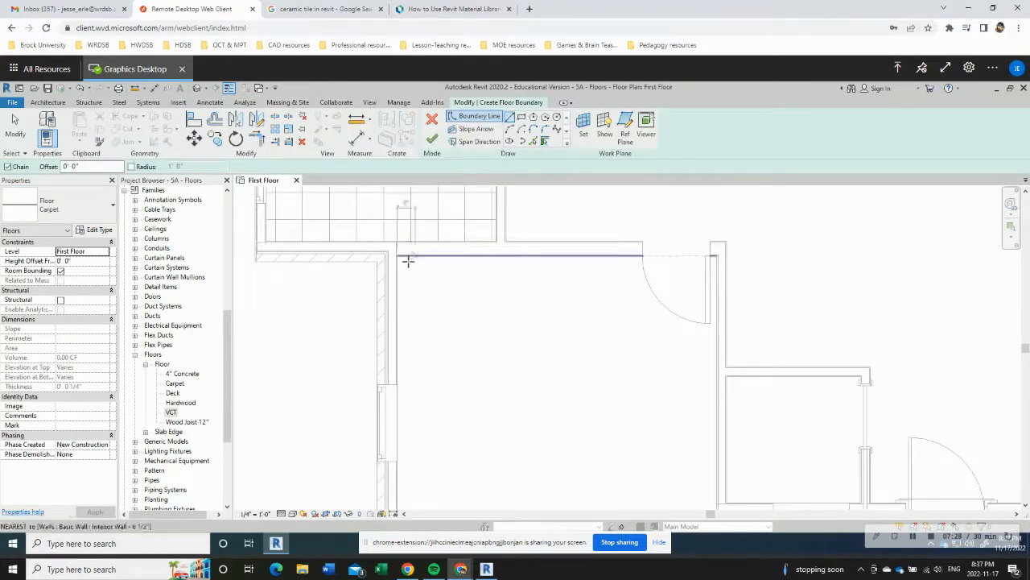
pyautogui.scroll(4, 401, 255)
pyautogui.scroll(3, 401, 257)
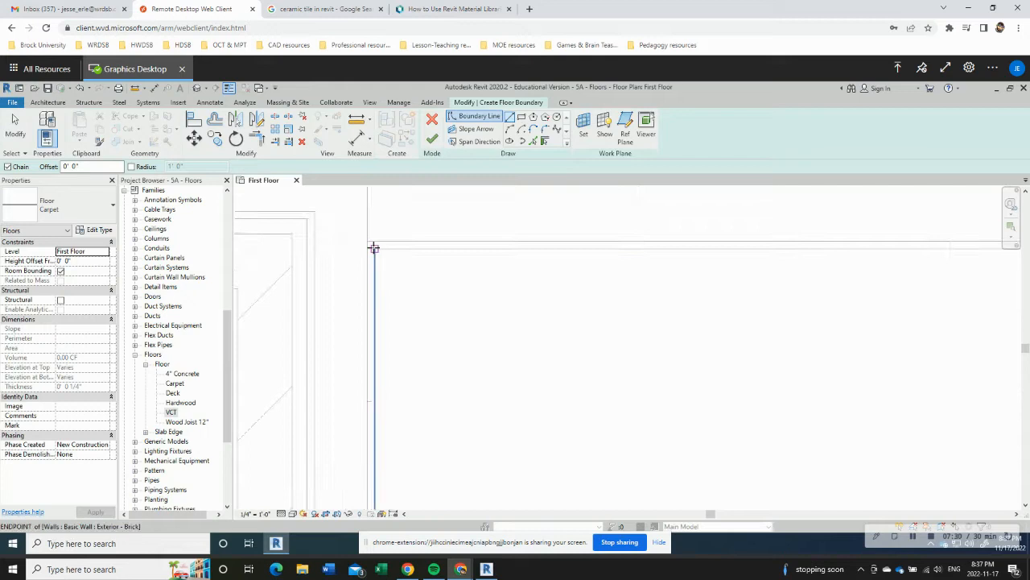
pyautogui.click(374, 248)
pyautogui.scroll(-4, 563, 258)
pyautogui.moveTo(830, 288); pyautogui.dragTo(418, 365, button='middle')
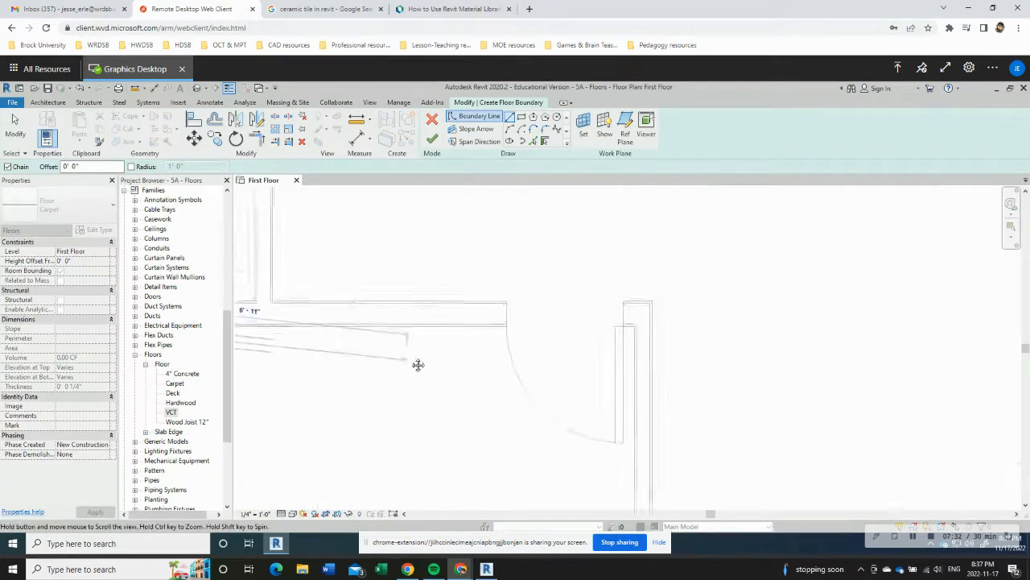
pyautogui.click(504, 327)
# Step: Extend the Carpet boundary to the wall's end, 3 3/4" up the jamb to its midpoint, and 2'-6" across the opening to the opposite midpoint
pyautogui.scroll(6, 505, 315)
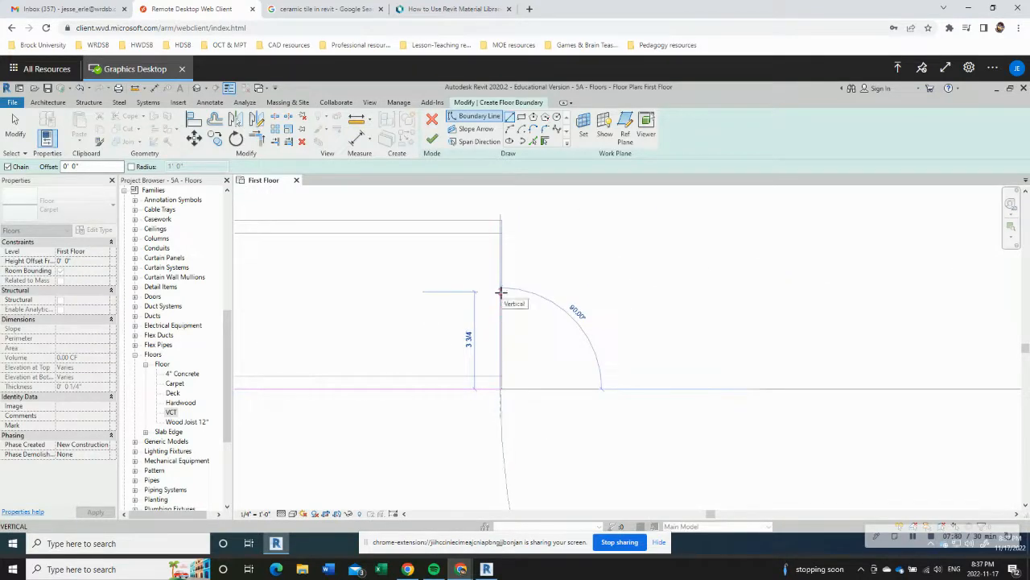
pyautogui.scroll(5, 501, 391)
pyautogui.scroll(4, 483, 379)
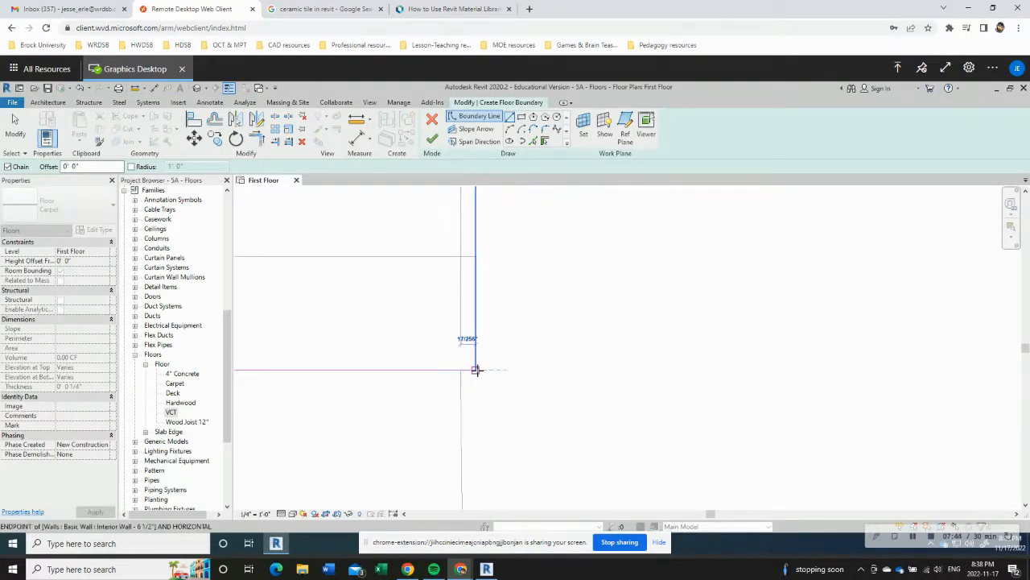
pyautogui.click(475, 370)
pyautogui.scroll(-5, 475, 298)
pyautogui.scroll(-2, 470, 247)
pyautogui.moveTo(472, 235); pyautogui.dragTo(462, 351, button='middle')
pyautogui.scroll(-3, 456, 327)
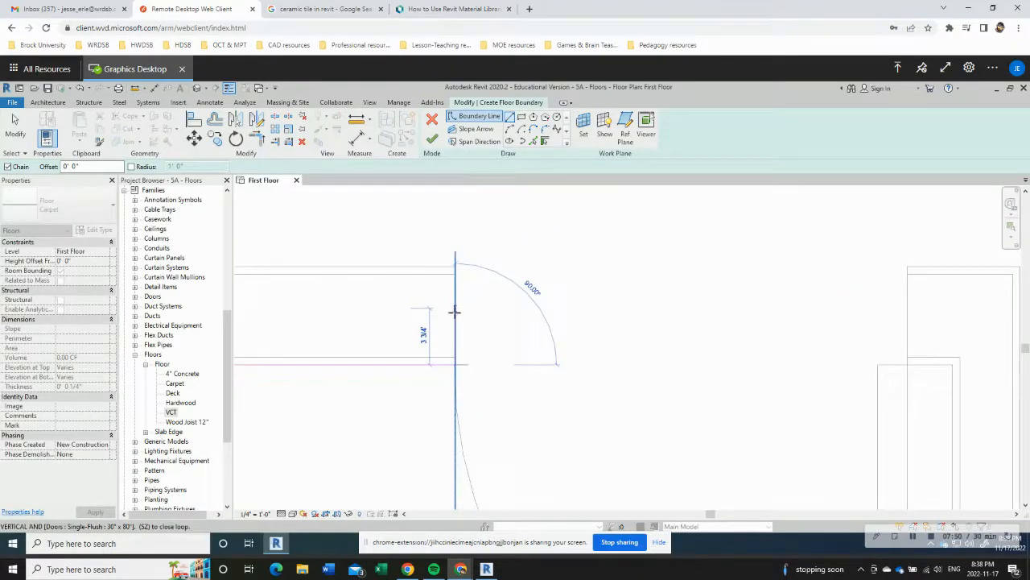
pyautogui.click(455, 313)
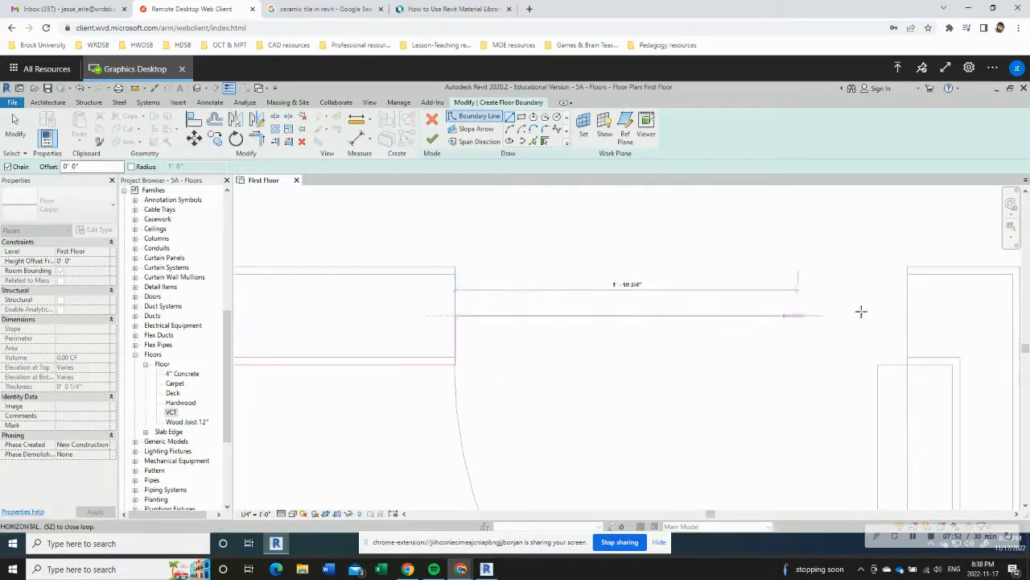
pyautogui.click(907, 315)
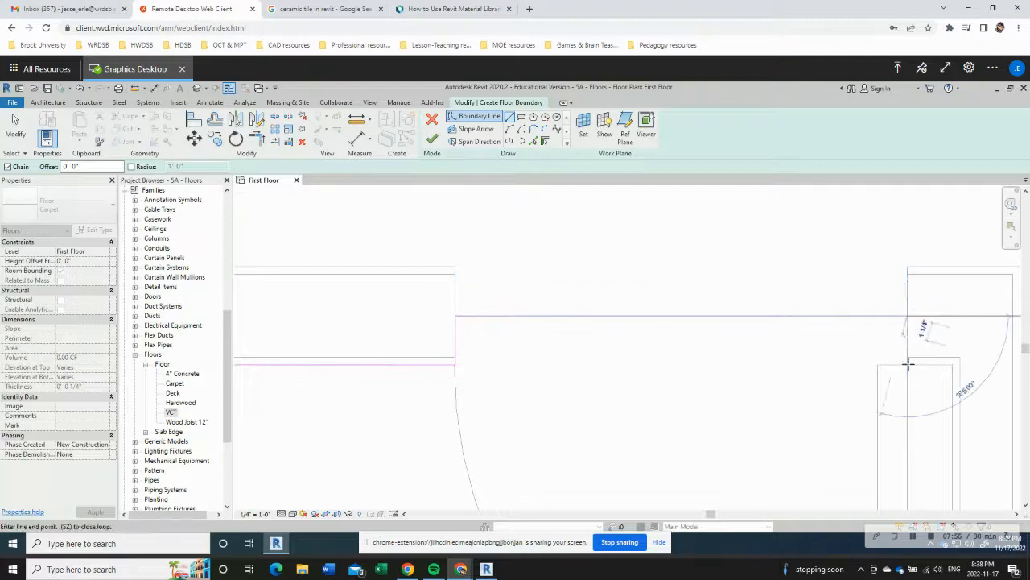
# Step: Continue the Carpet boundary around the stub beside the door and down the east wall's inner face to the southeast corner
pyautogui.click(951, 365)
pyautogui.scroll(-7, 949, 367)
pyautogui.moveTo(947, 438); pyautogui.dragTo(701, 257, button='middle')
pyautogui.scroll(6, 690, 374)
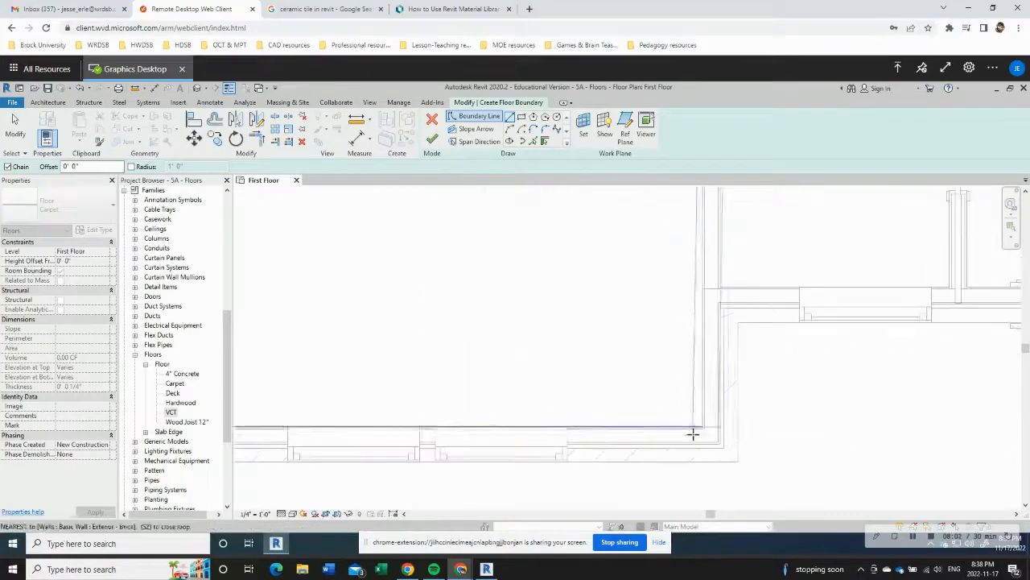
pyautogui.click(713, 416)
# Step: Continue the Carpet boundary along the south wall's inner face to the room's inner southwest corner
pyautogui.scroll(-5, 692, 402)
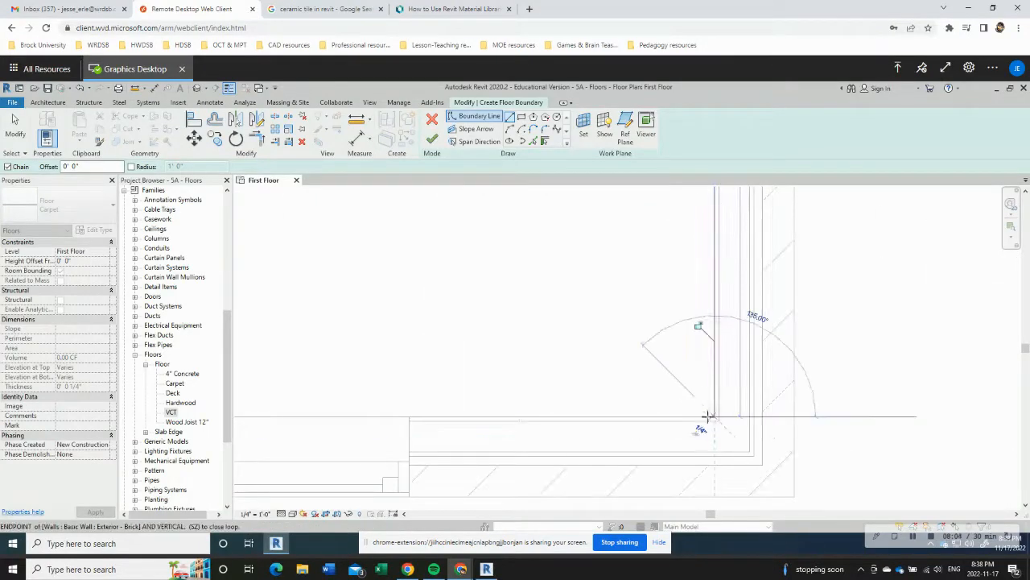
pyautogui.scroll(6, 338, 420)
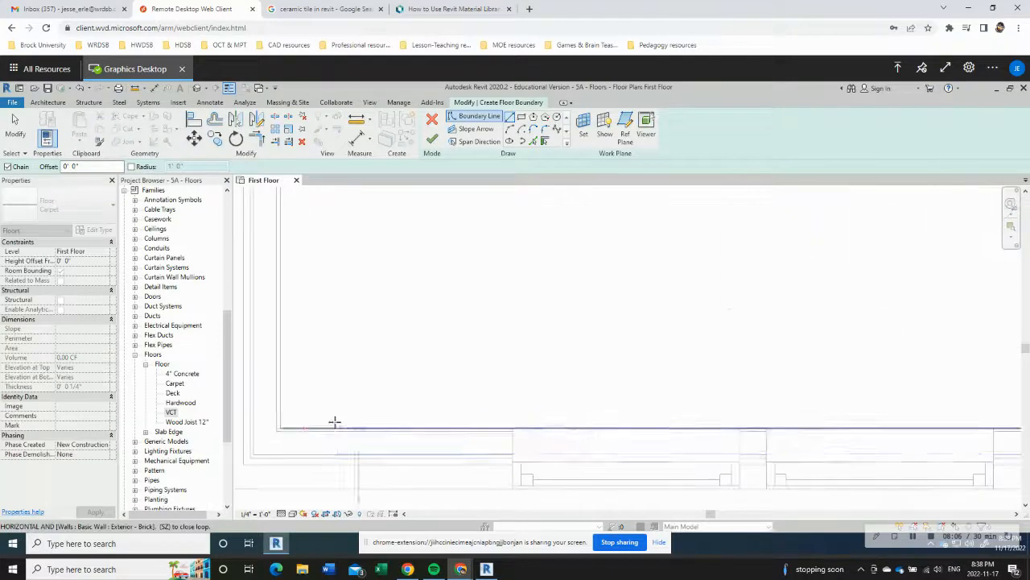
pyautogui.click(266, 435)
# Step: Close the Carpet boundary up the west wall's inner face at the room's inner northwest corner
pyautogui.scroll(-6, 284, 310)
pyautogui.moveTo(276, 266); pyautogui.dragTo(337, 457, button='middle')
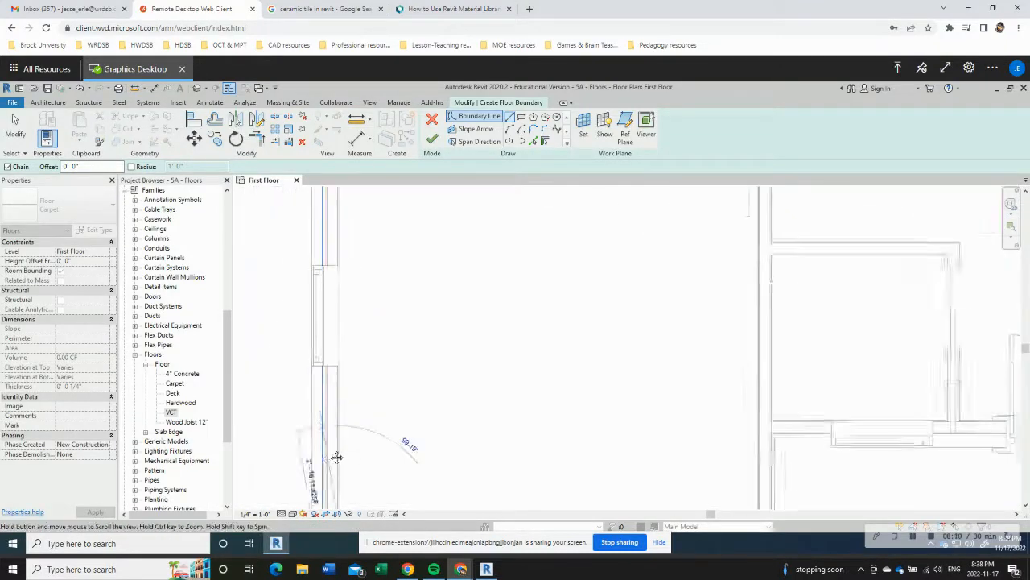
pyautogui.scroll(-5, 340, 241)
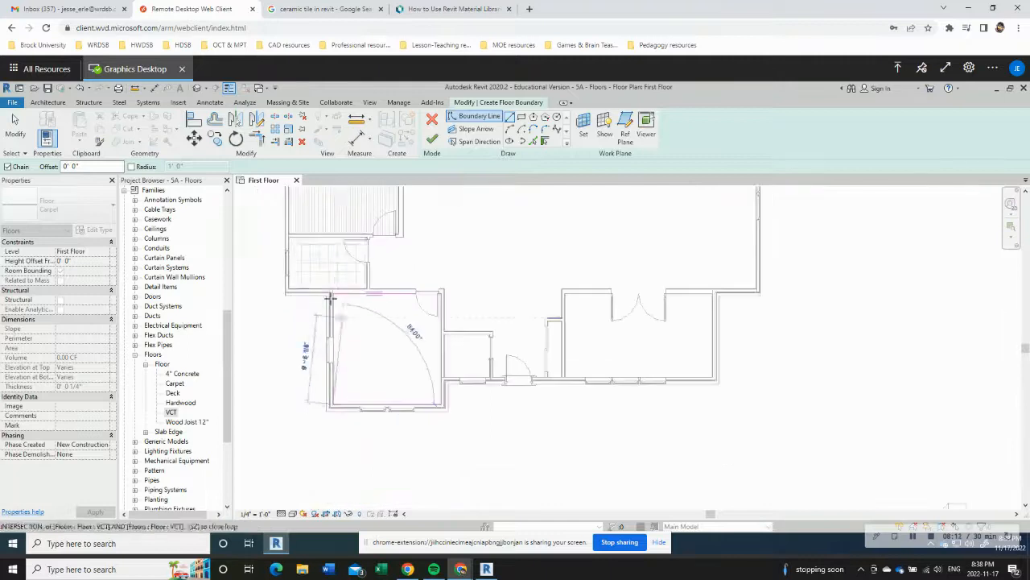
pyautogui.scroll(5, 332, 296)
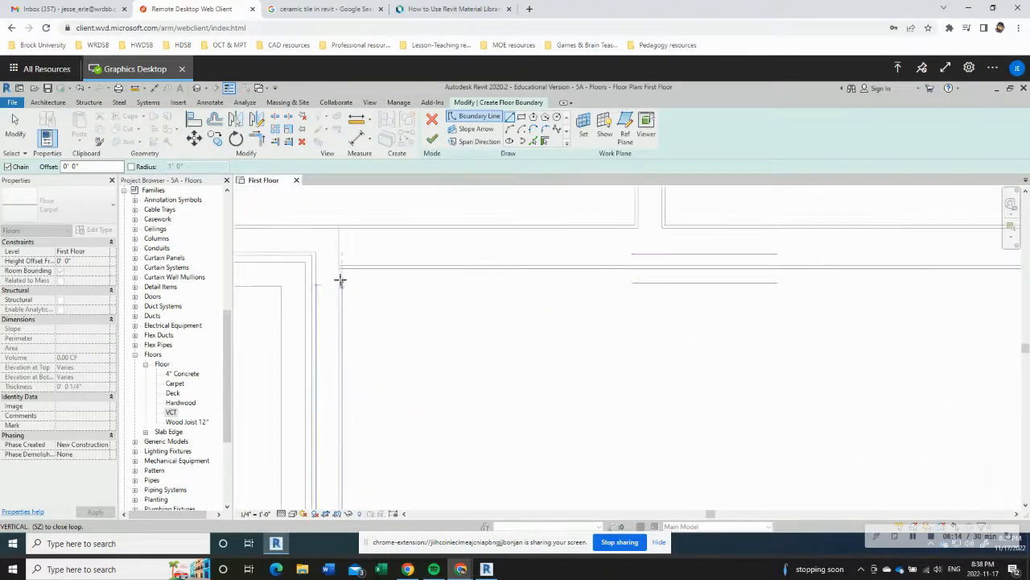
pyautogui.click(342, 269)
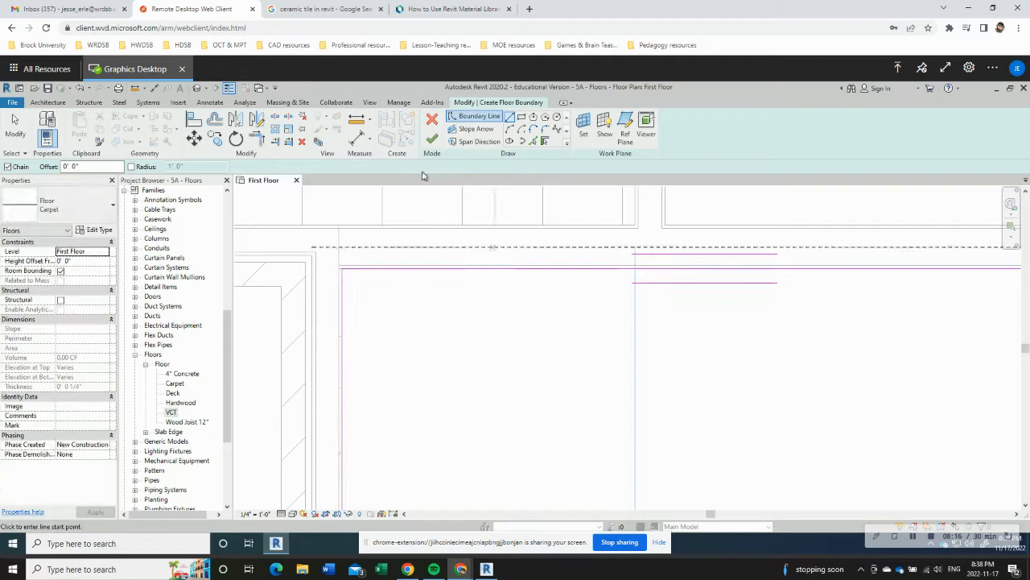
# Step: Finish the Carpet floor sketch in the southwest room and dismiss the warning
pyautogui.click(433, 140)
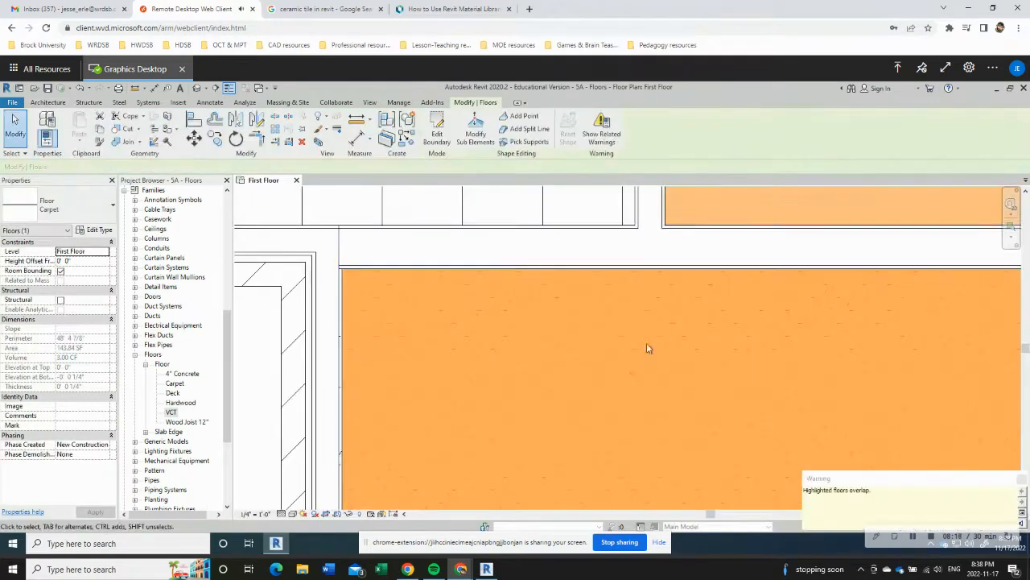
pyautogui.click(1019, 479)
pyautogui.scroll(-5, 767, 383)
pyautogui.moveTo(849, 392); pyautogui.dragTo(674, 376, button='middle')
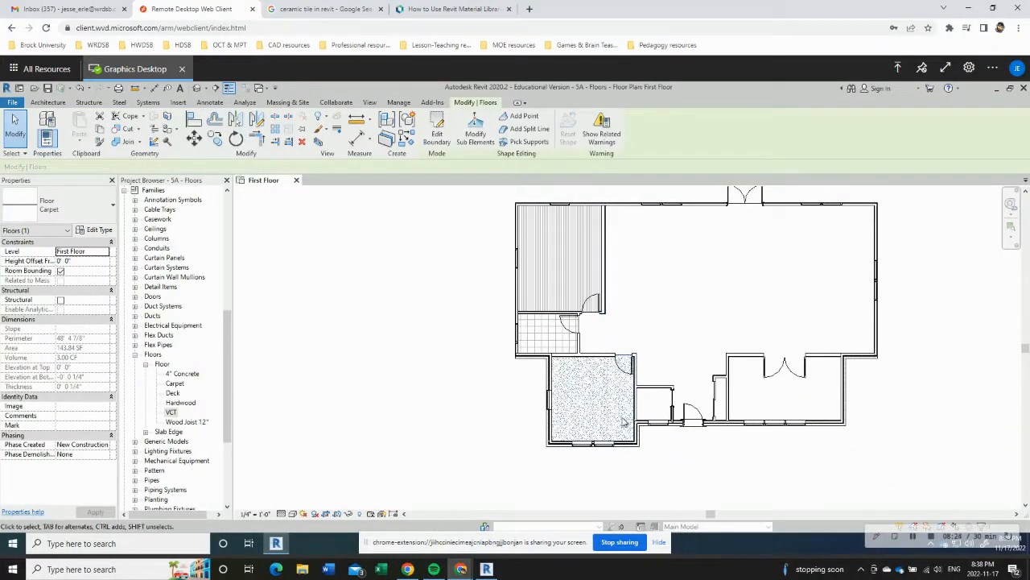